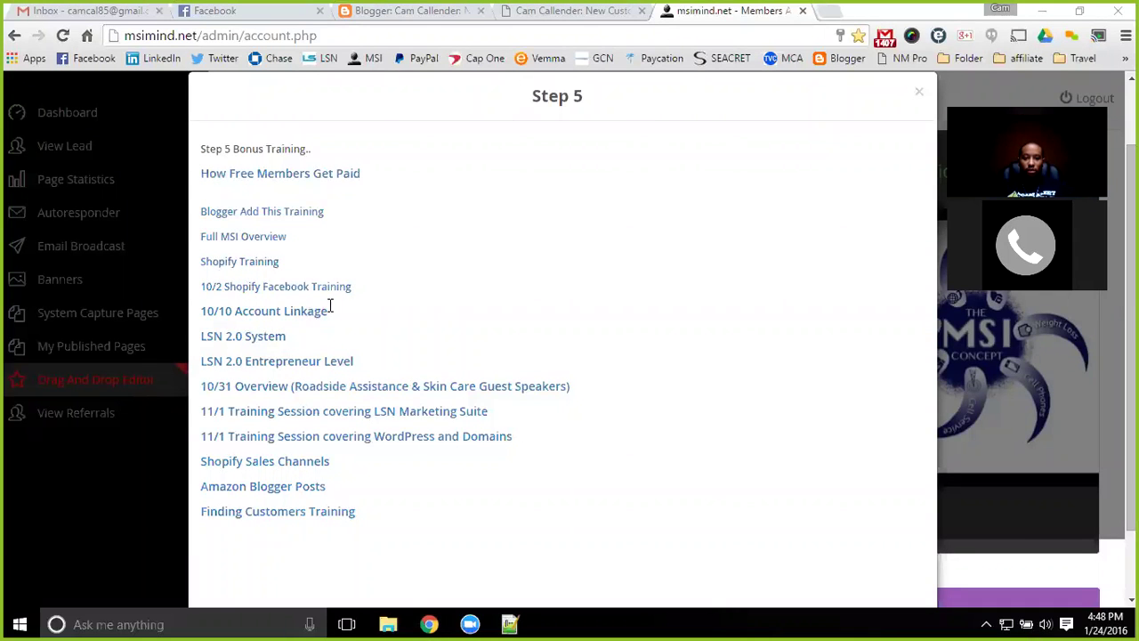
scroll(468, 311, up, 1)
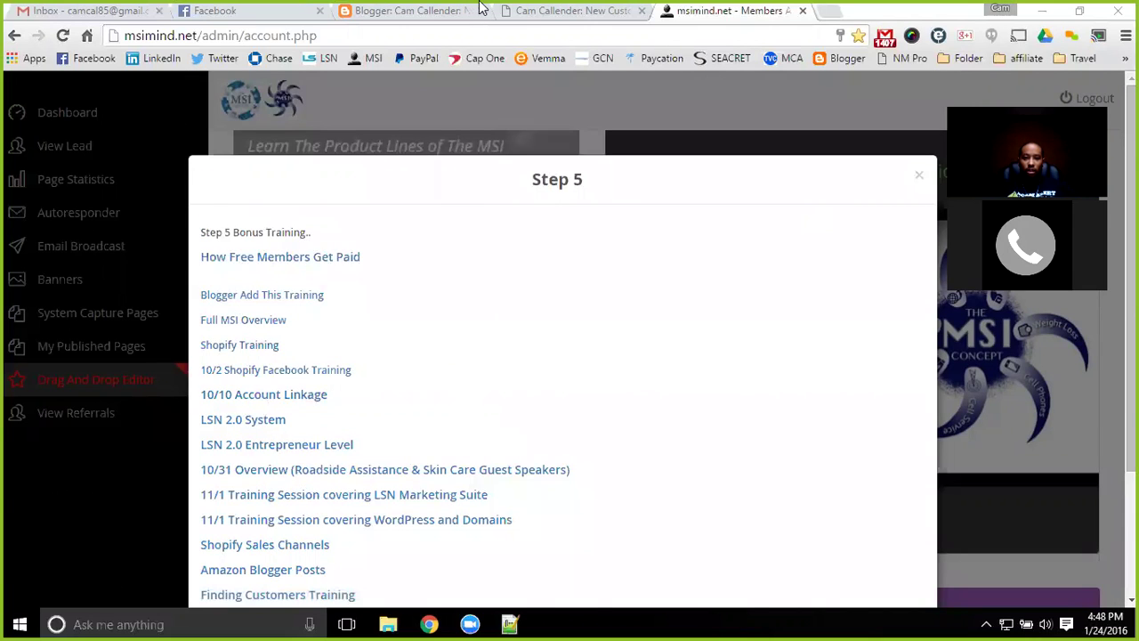
- Bring up the camcallender.com homepage, topped by The MSI Concept post, and browse posts and forms
click(525, 11)
scroll(412, 279, down, 1)
scroll(412, 279, down, 5)
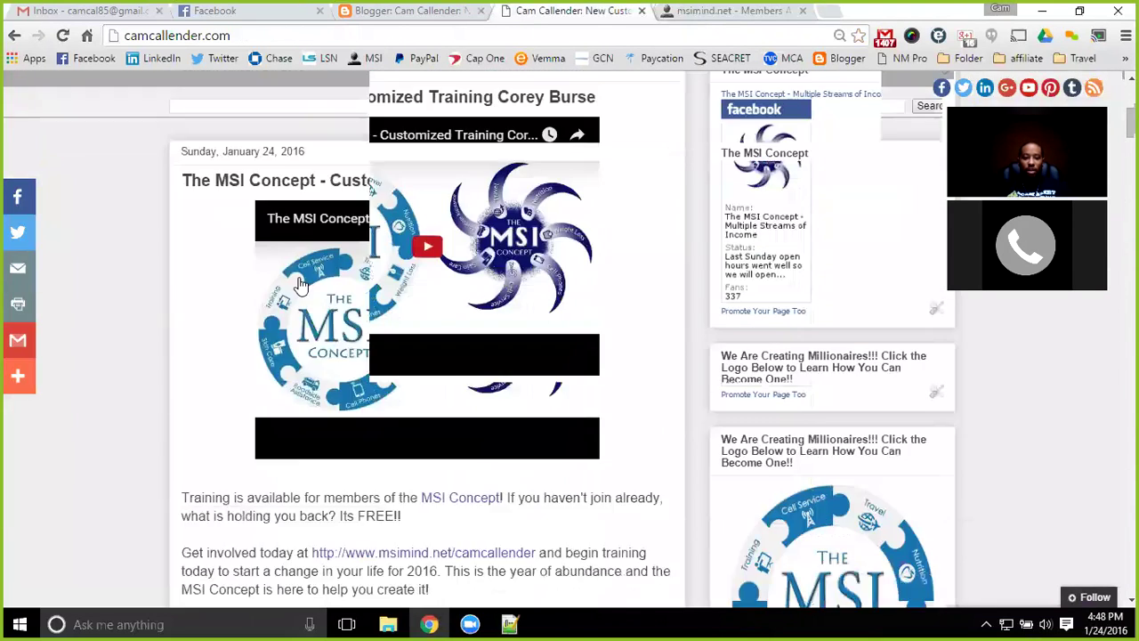
scroll(162, 303, down, 2)
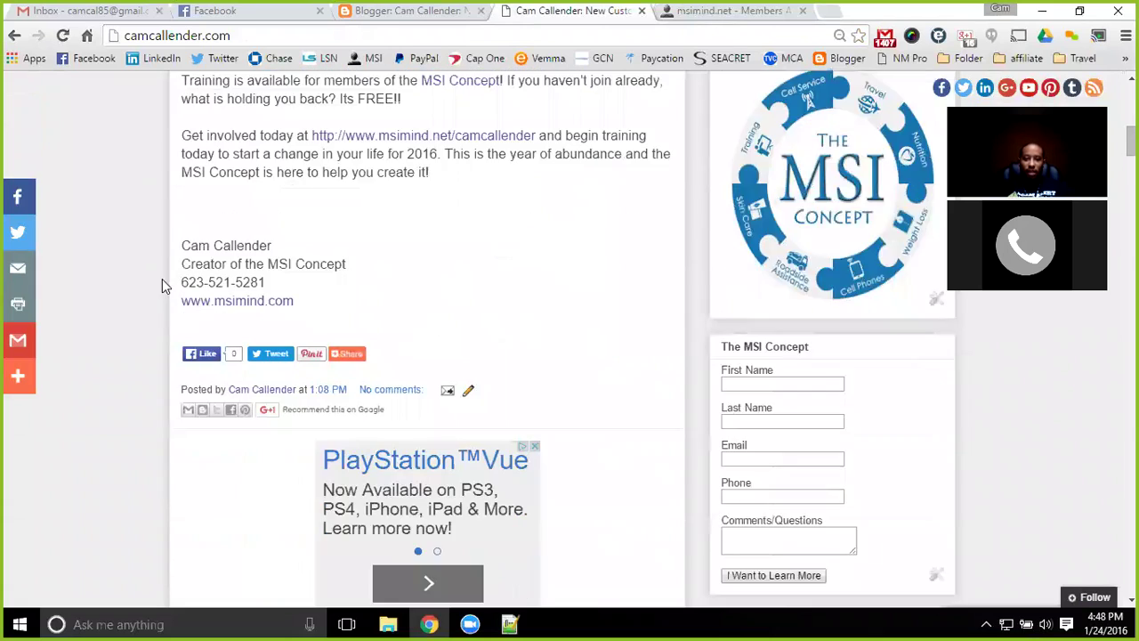
scroll(163, 285, down, 2)
scroll(162, 284, down, 2)
scroll(132, 297, down, 2)
scroll(130, 300, down, 2)
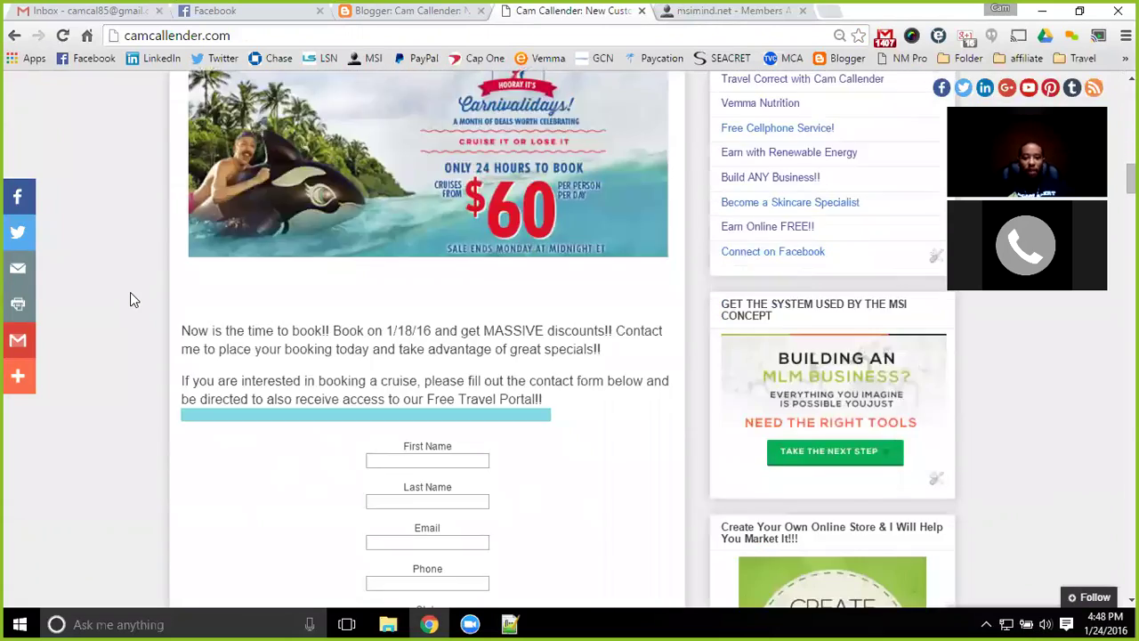
scroll(131, 300, down, 3)
scroll(130, 303, down, 3)
scroll(130, 307, down, 3)
scroll(130, 311, down, 4)
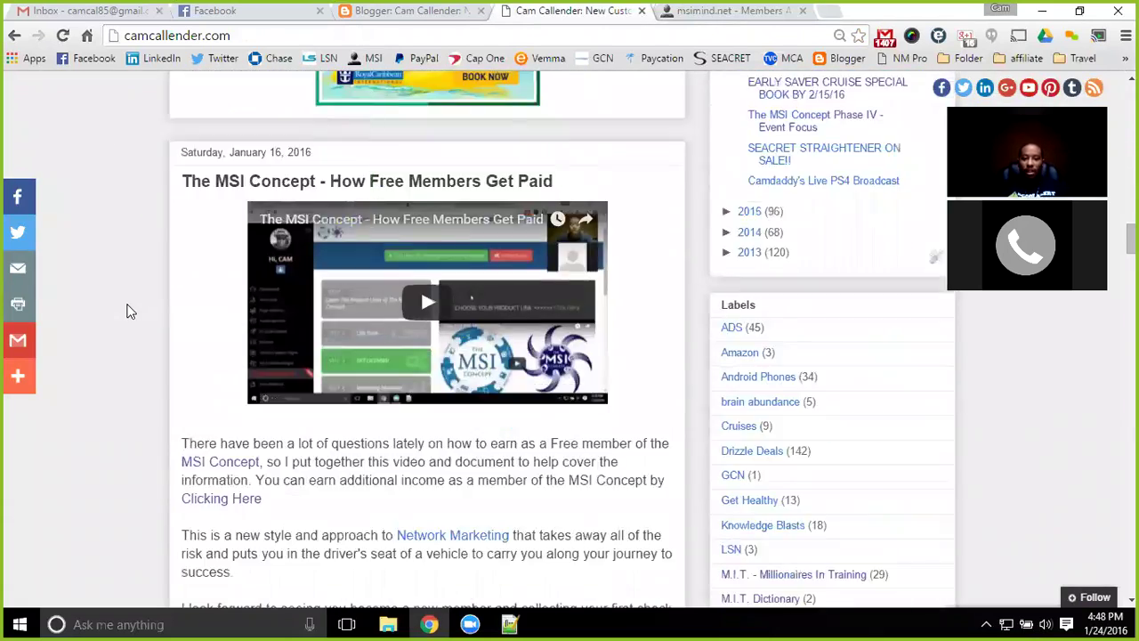
scroll(130, 312, down, 2)
scroll(129, 313, down, 3)
scroll(128, 315, down, 3)
scroll(127, 315, down, 4)
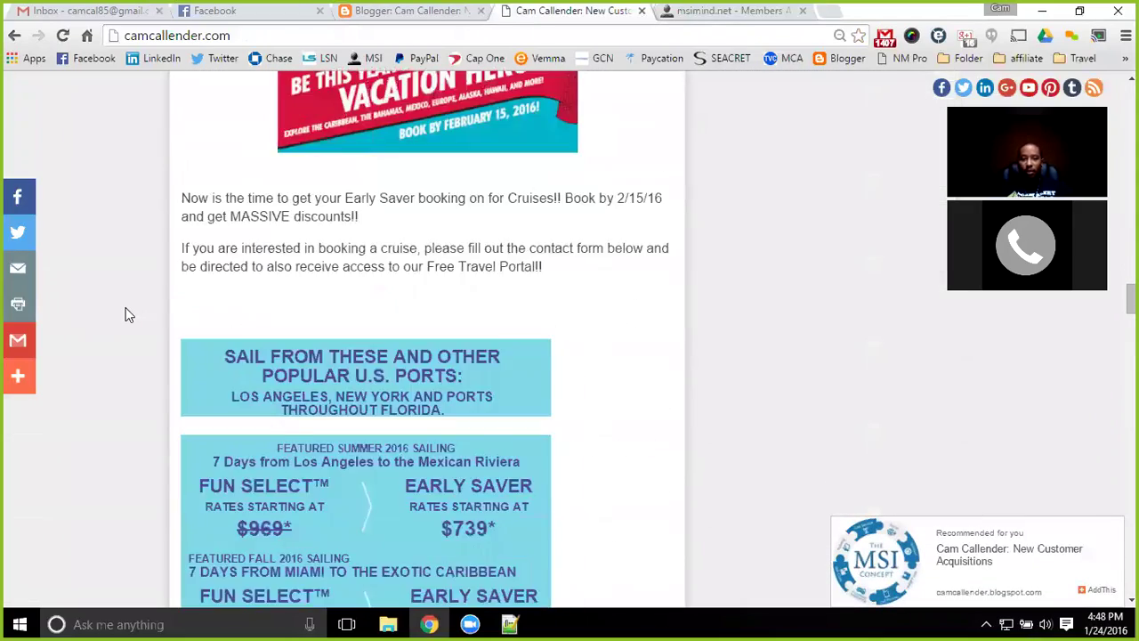
scroll(128, 314, down, 3)
scroll(127, 314, down, 4)
scroll(128, 314, down, 4)
scroll(127, 316, down, 4)
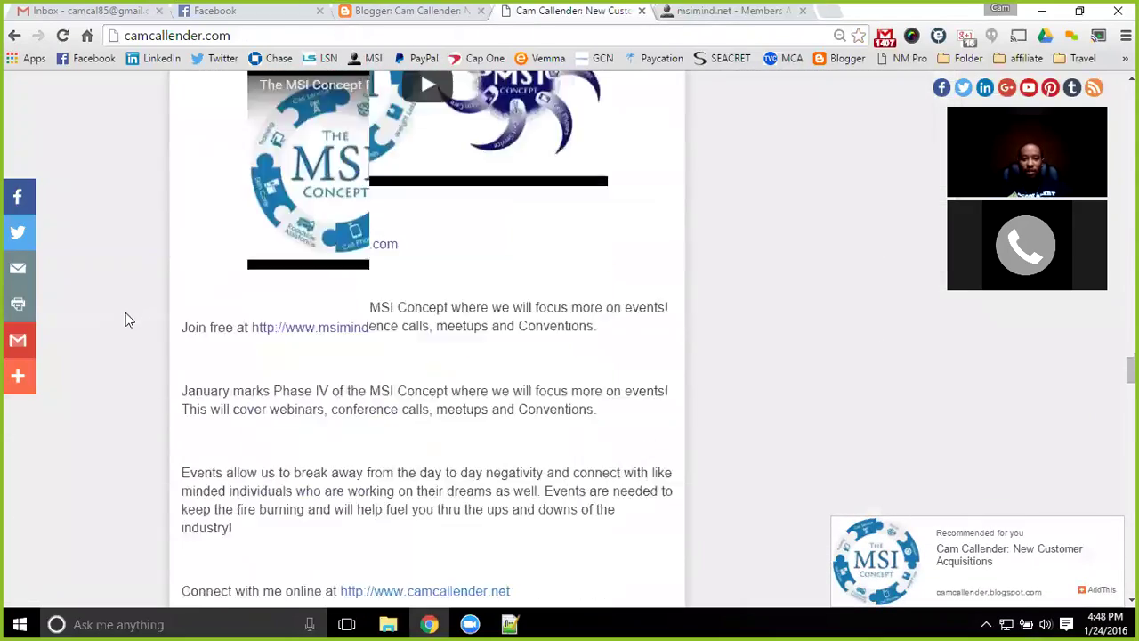
scroll(151, 294, down, 3)
scroll(134, 271, down, 3)
scroll(132, 274, down, 3)
scroll(131, 273, down, 3)
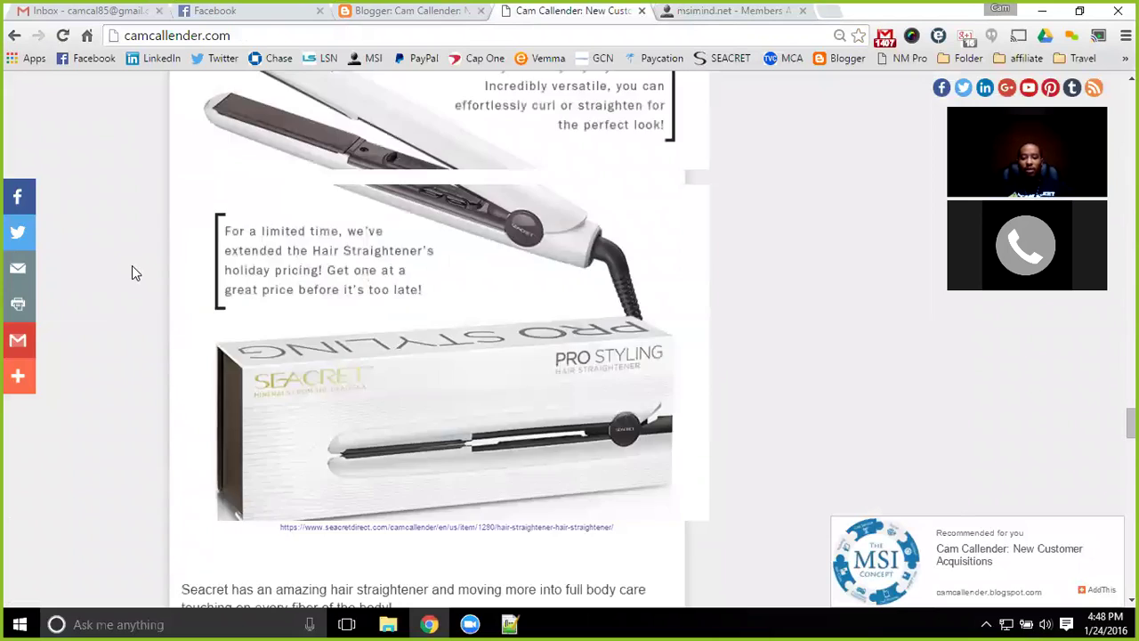
scroll(132, 273, down, 4)
scroll(132, 273, down, 5)
scroll(132, 273, down, 3)
scroll(132, 273, down, 4)
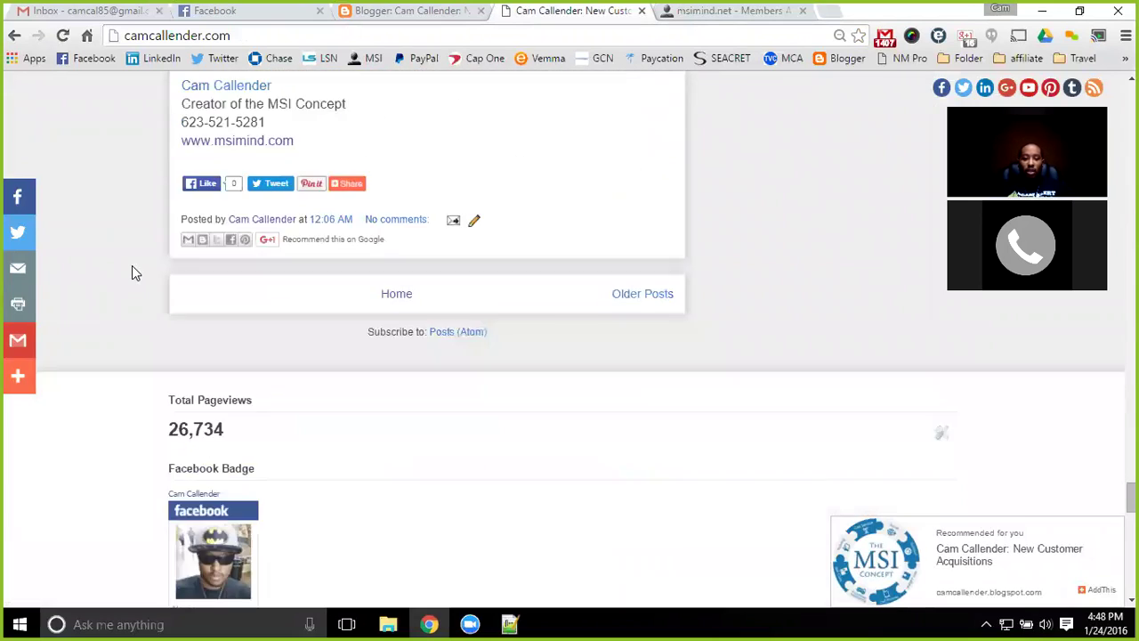
scroll(132, 274, down, 3)
scroll(132, 273, down, 3)
scroll(131, 274, down, 4)
scroll(132, 274, down, 3)
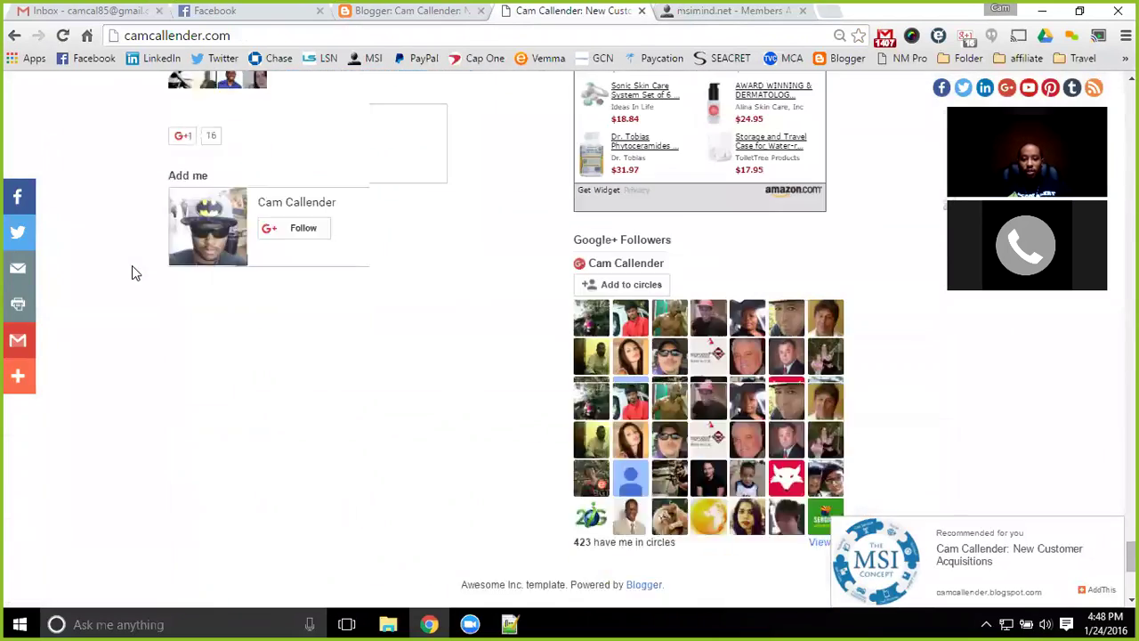
scroll(132, 274, down, 1)
scroll(131, 273, down, 4)
scroll(132, 273, up, 2)
scroll(132, 273, up, 5)
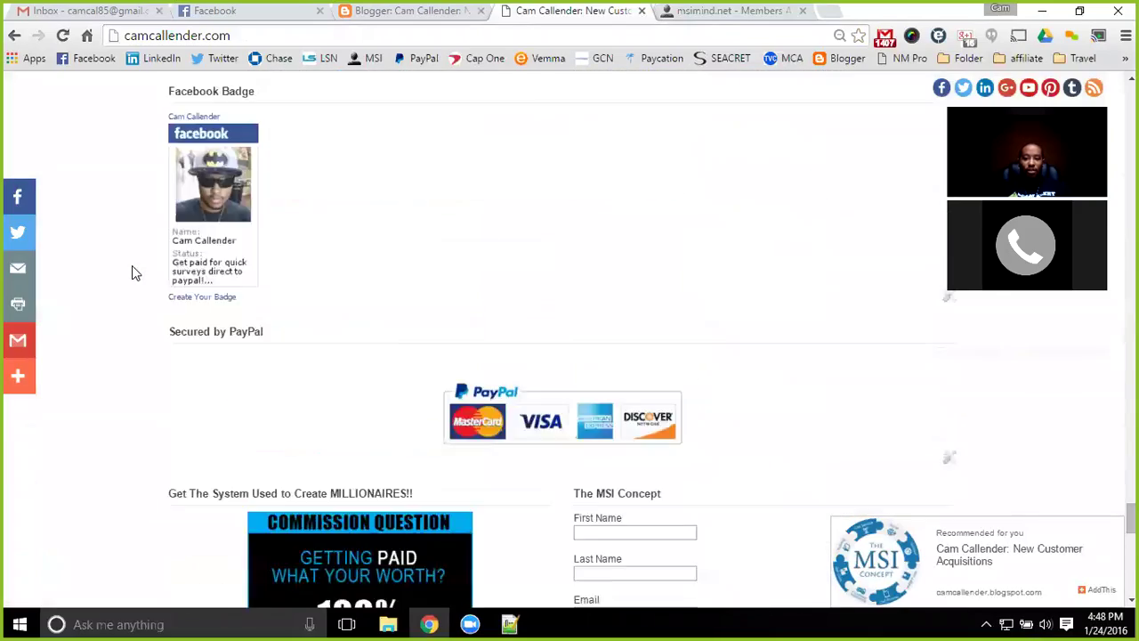
scroll(132, 273, up, 4)
scroll(132, 273, up, 4)
scroll(132, 273, up, 4)
scroll(132, 267, up, 4)
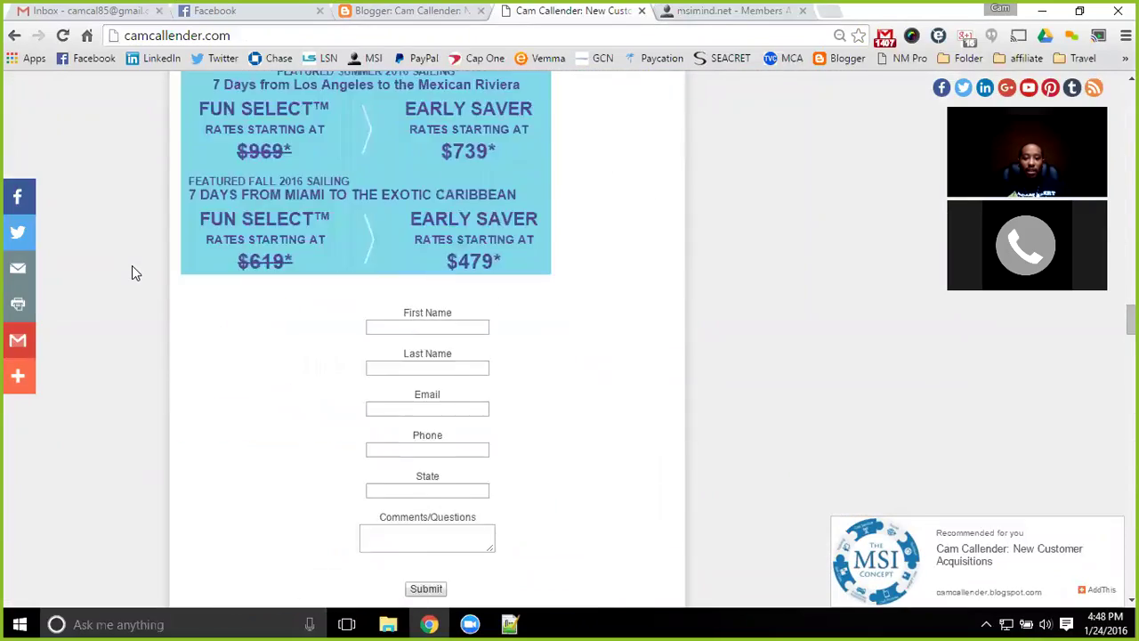
scroll(131, 268, up, 4)
scroll(131, 267, up, 4)
scroll(132, 267, up, 4)
scroll(132, 273, up, 4)
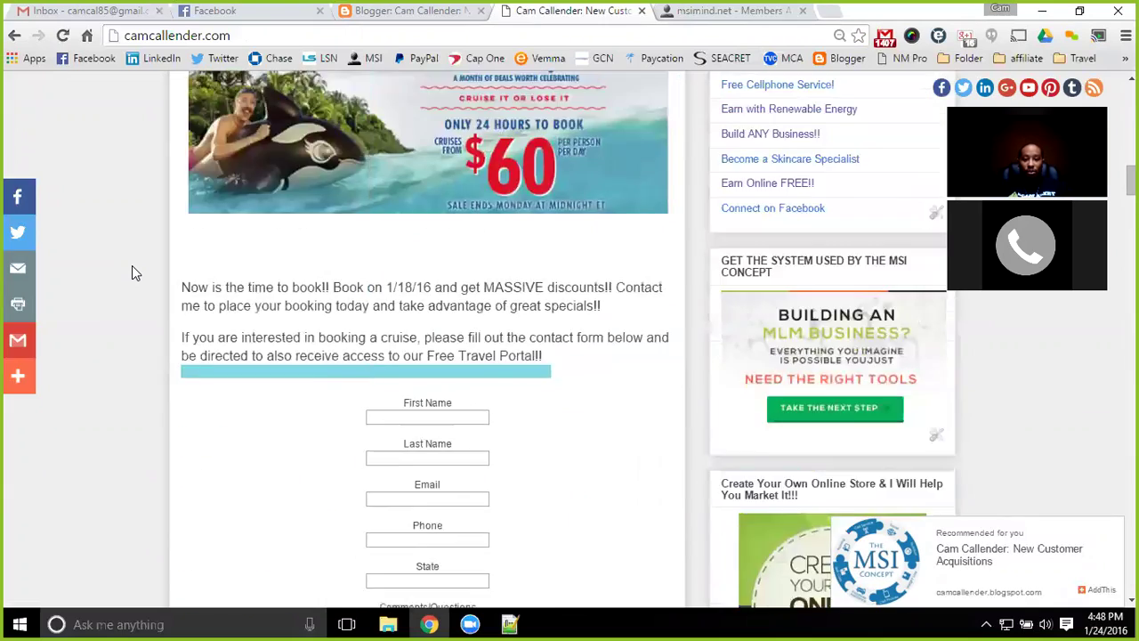
scroll(132, 273, up, 4)
scroll(132, 274, up, 4)
scroll(131, 274, up, 2)
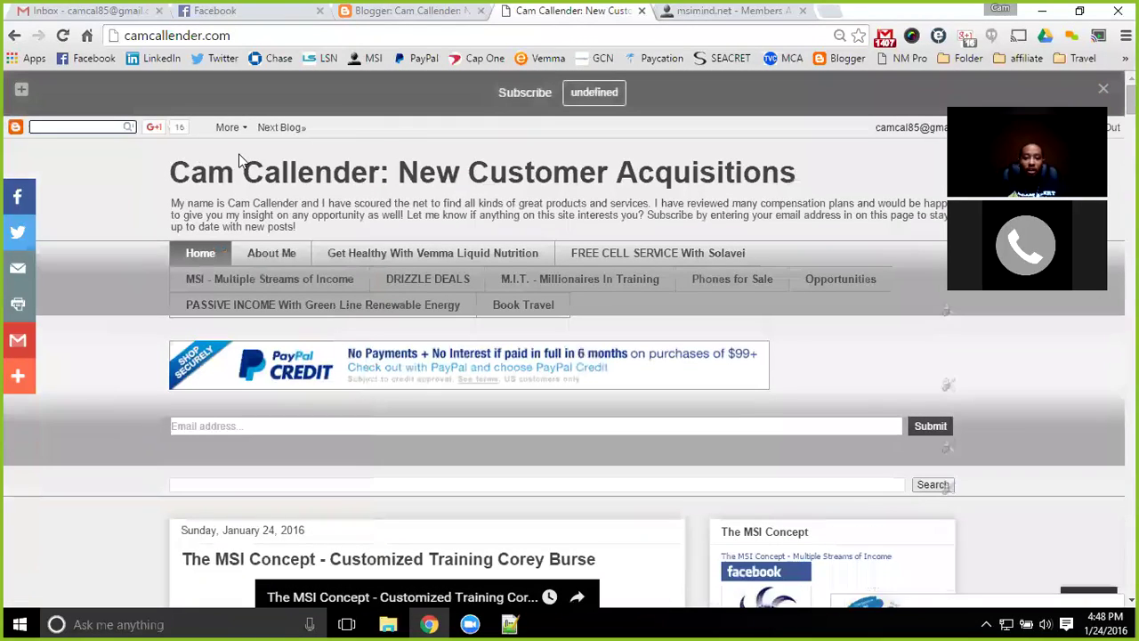
- Tour the Cam Callender dashboard's Posts, Pages and Stats views, ending back on Overview
click(387, 11)
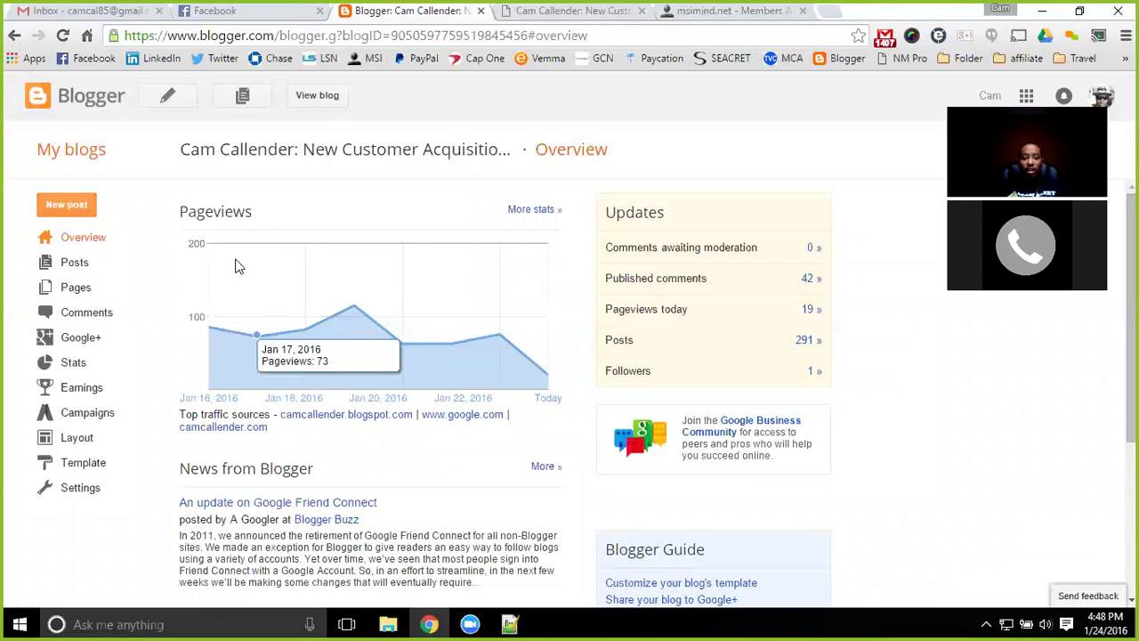
click(89, 264)
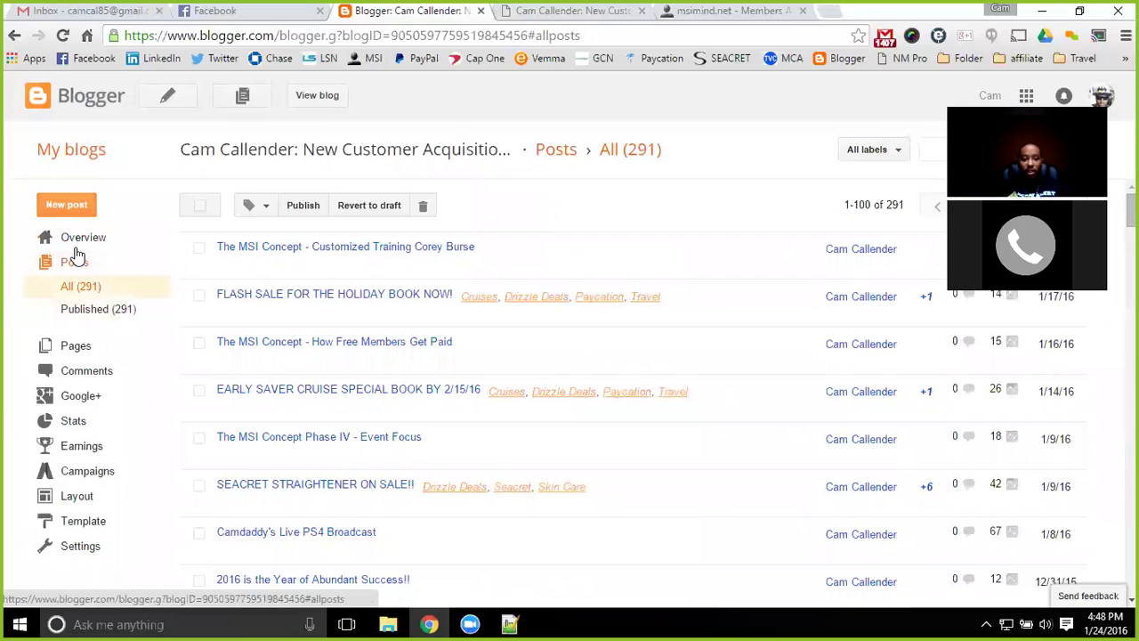
click(76, 348)
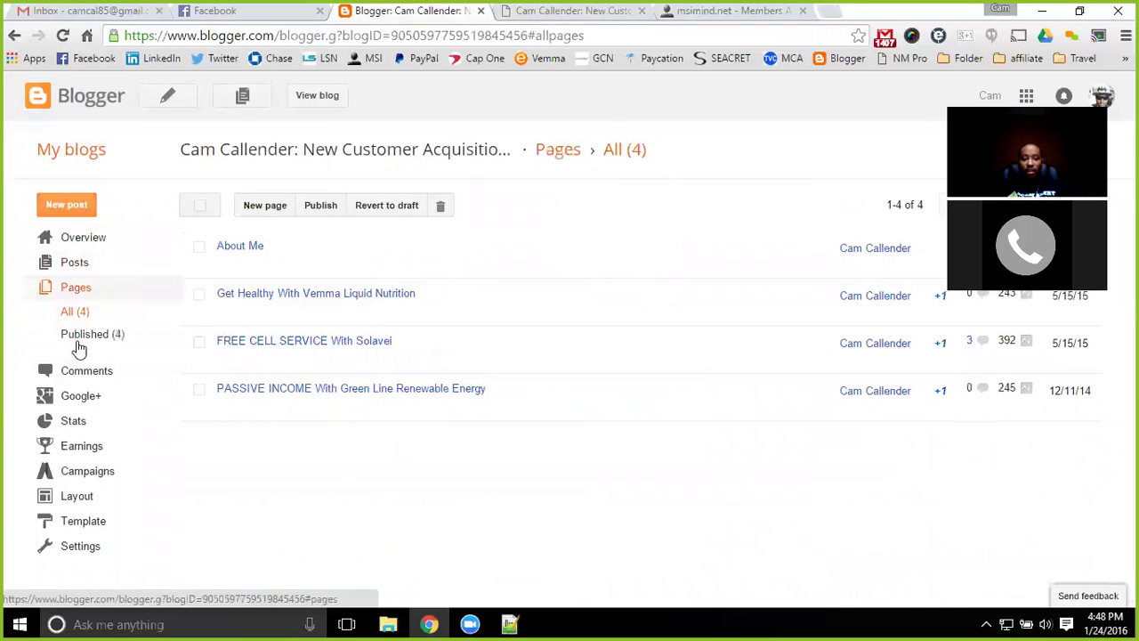
click(75, 423)
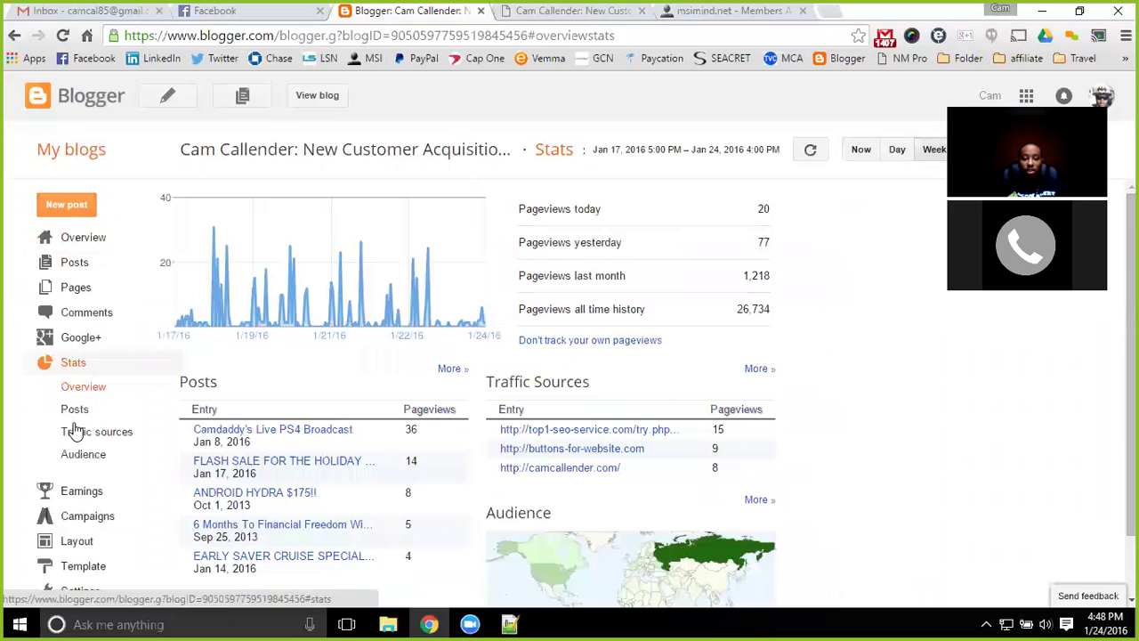
click(75, 240)
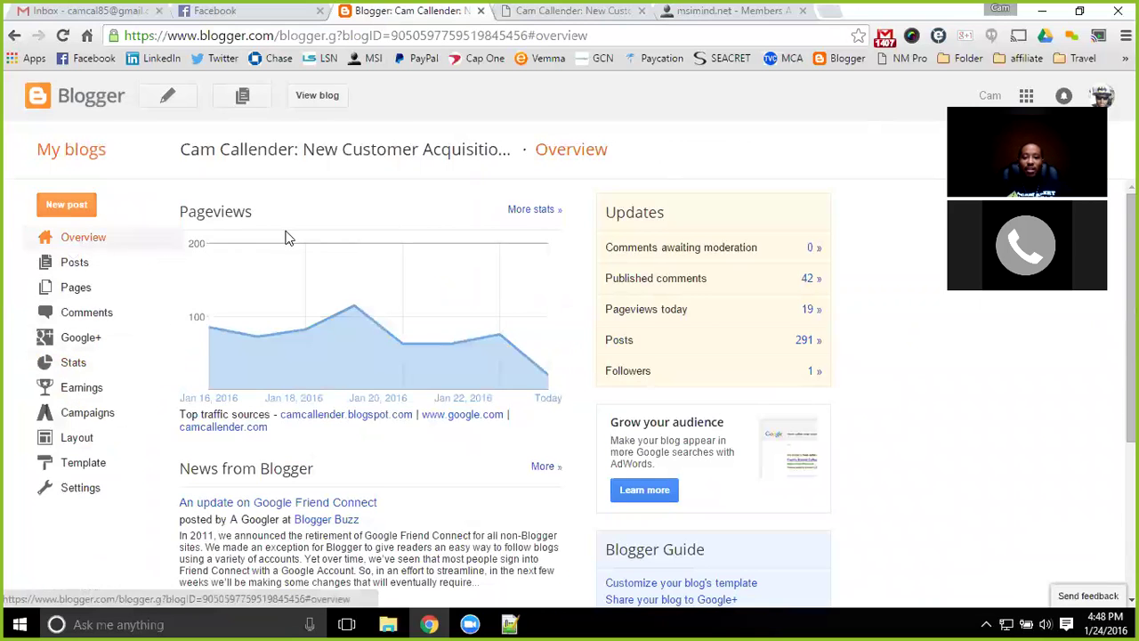
- From Earnings, open the AdSense home in a new tab showing the $38.09 balance
click(81, 397)
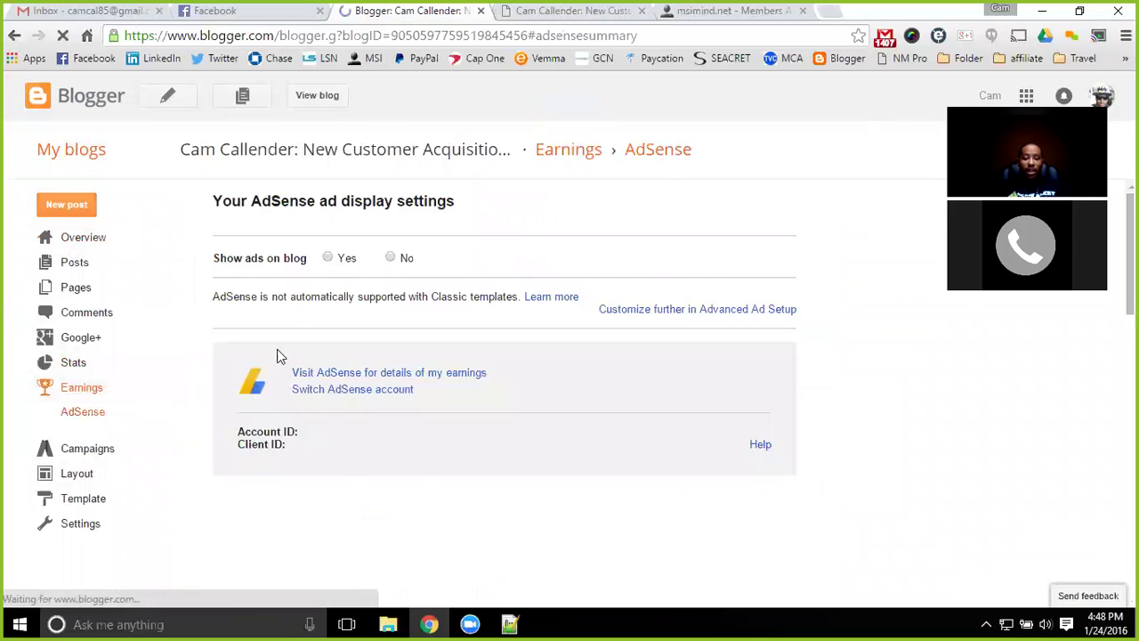
scroll(470, 368, down, 2)
click(638, 432)
scroll(532, 439, up, 2)
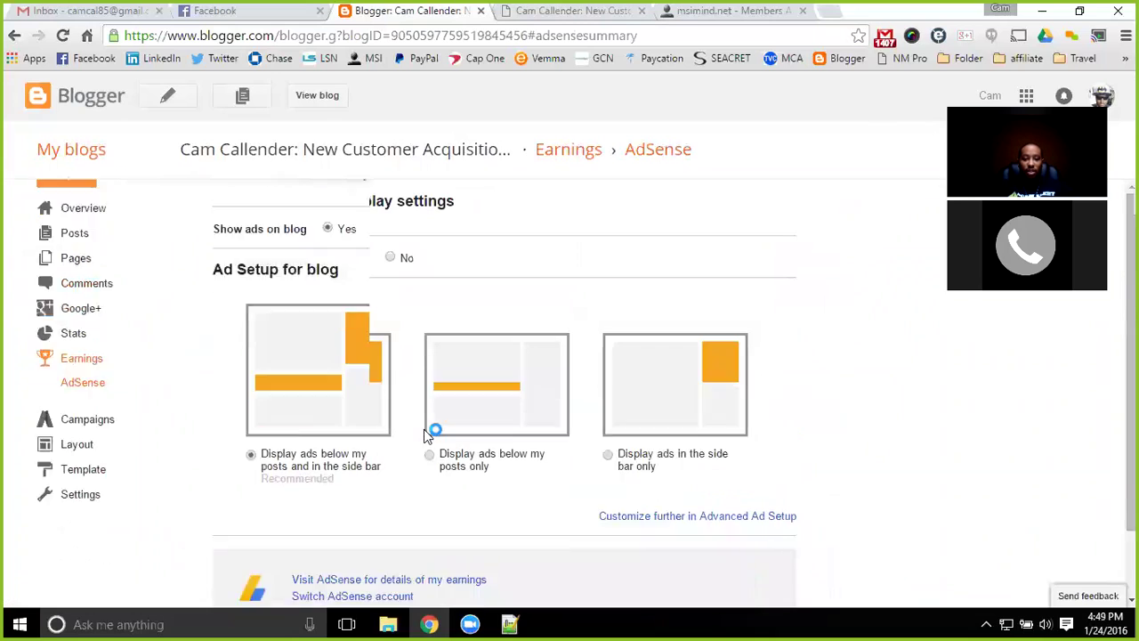
scroll(432, 267, down, 2)
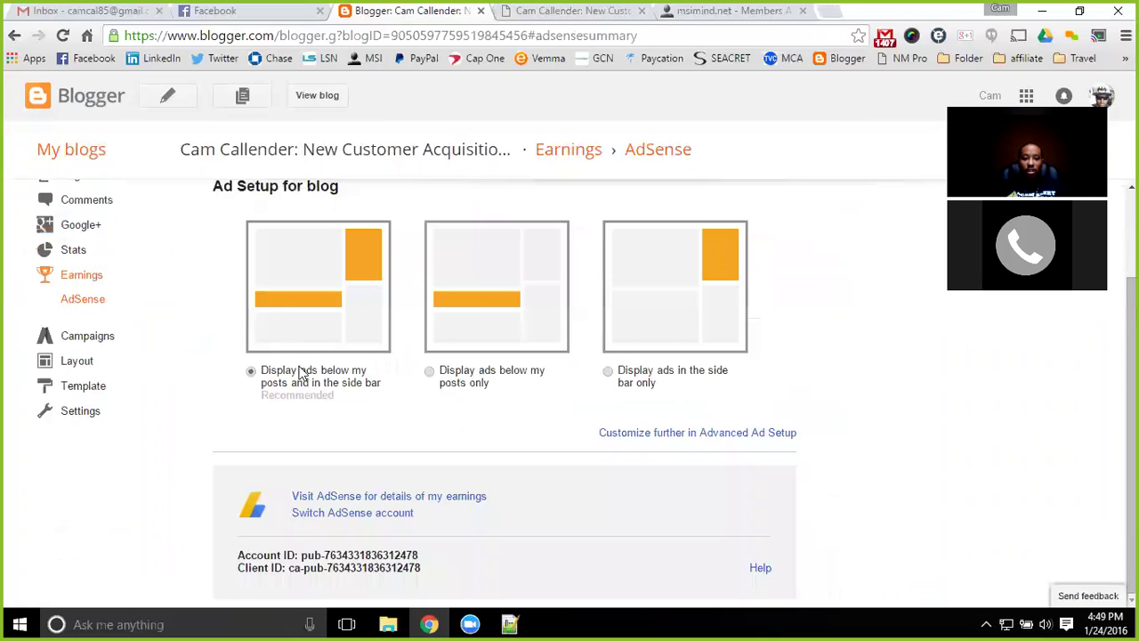
click(376, 498)
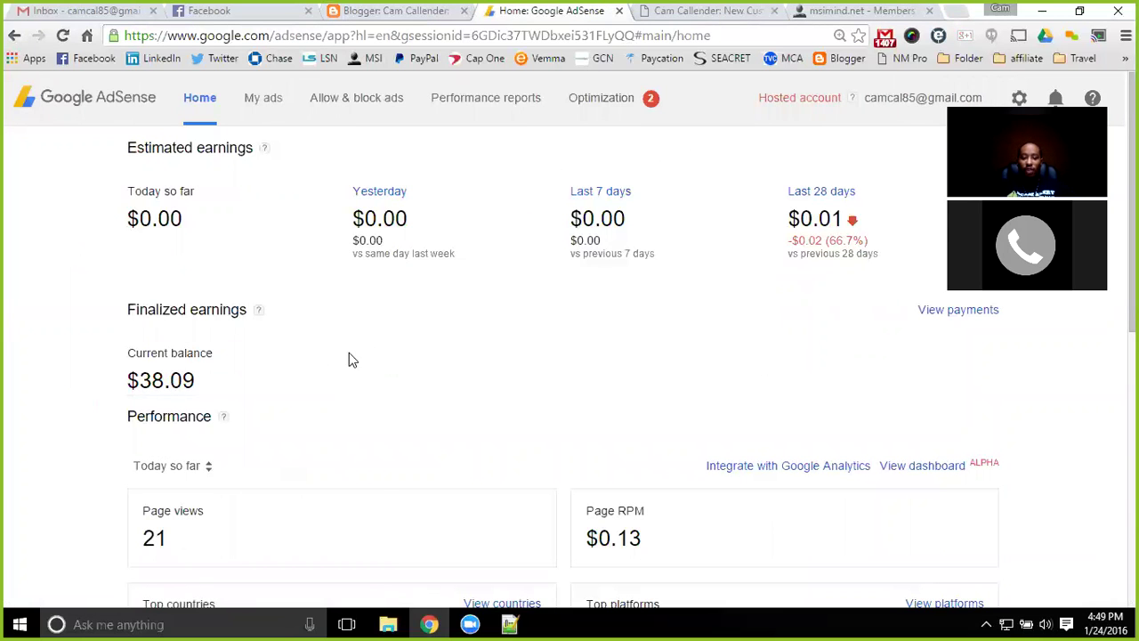
scroll(349, 353, down, 1)
scroll(387, 273, down, 1)
scroll(396, 254, up, 2)
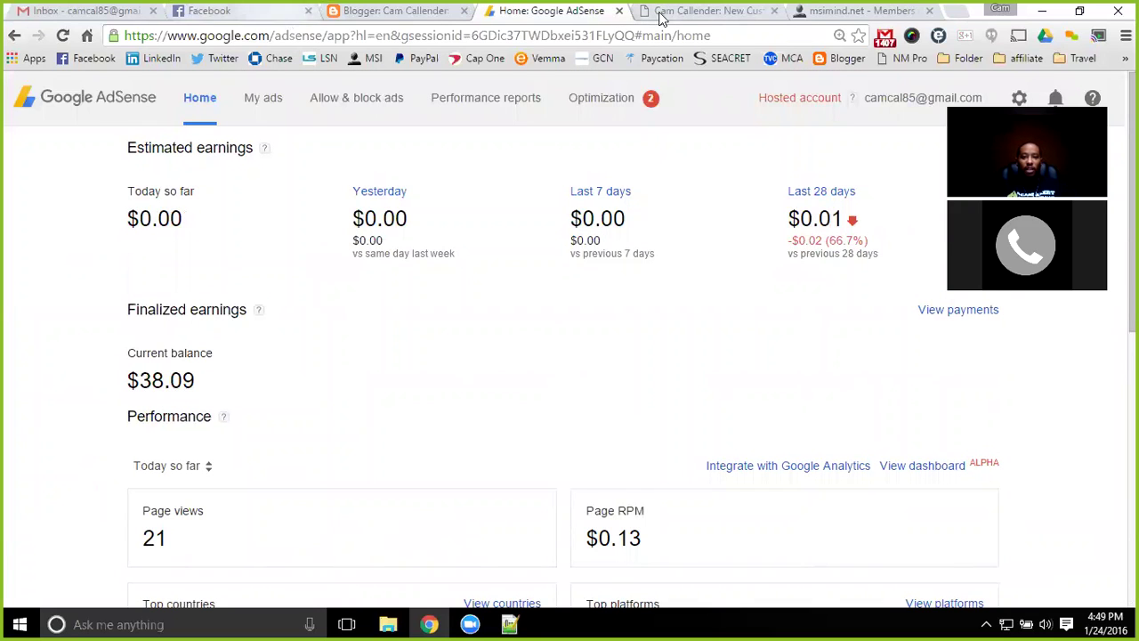
- Go back to the Blogger Overview, then show the camcallender.com homepage again
click(427, 18)
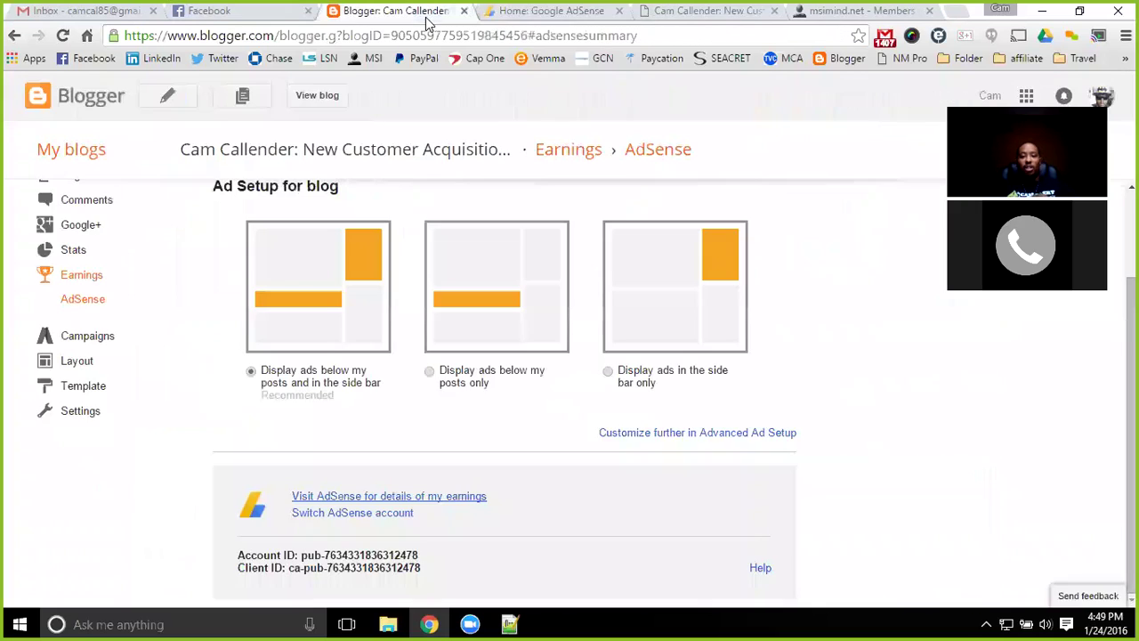
scroll(8, 284, up, 2)
click(76, 238)
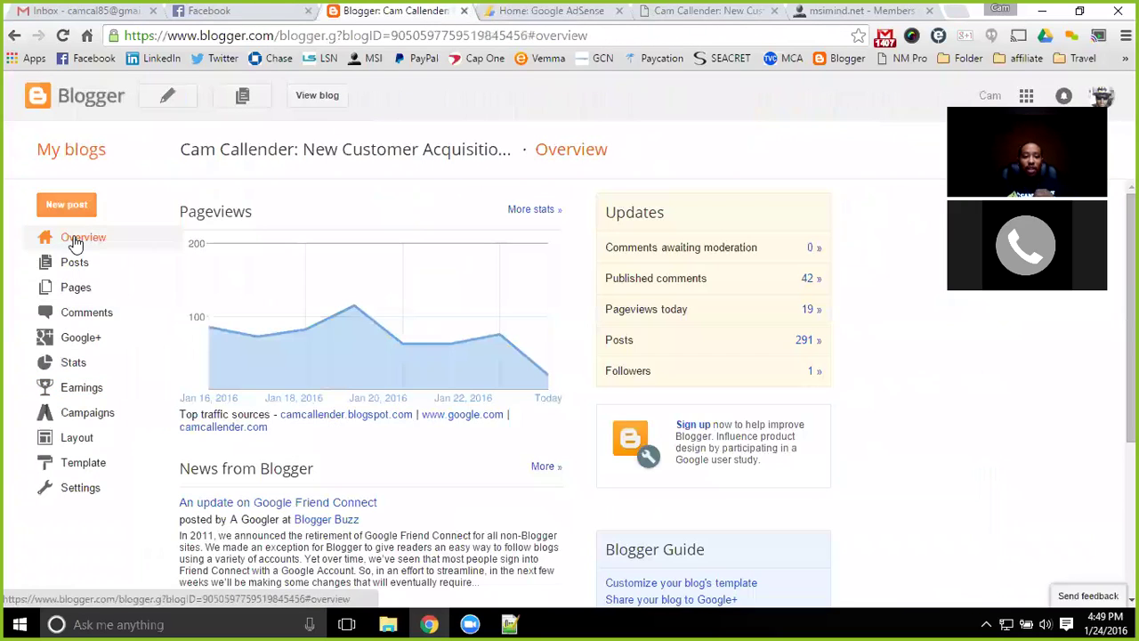
click(699, 14)
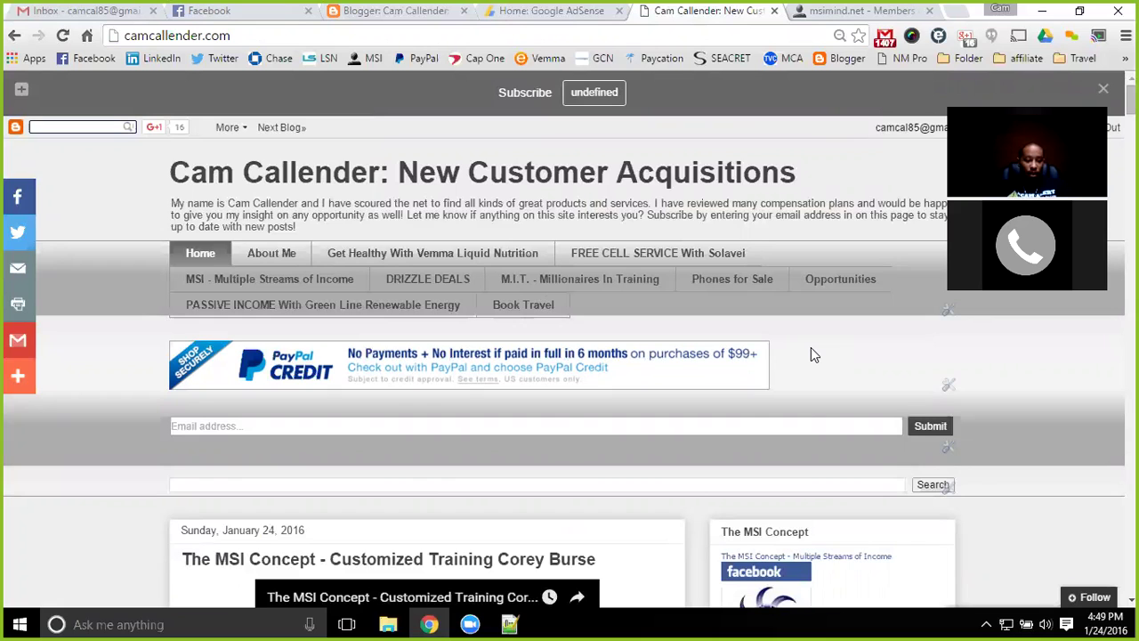
scroll(811, 349, down, 2)
scroll(814, 369, down, 2)
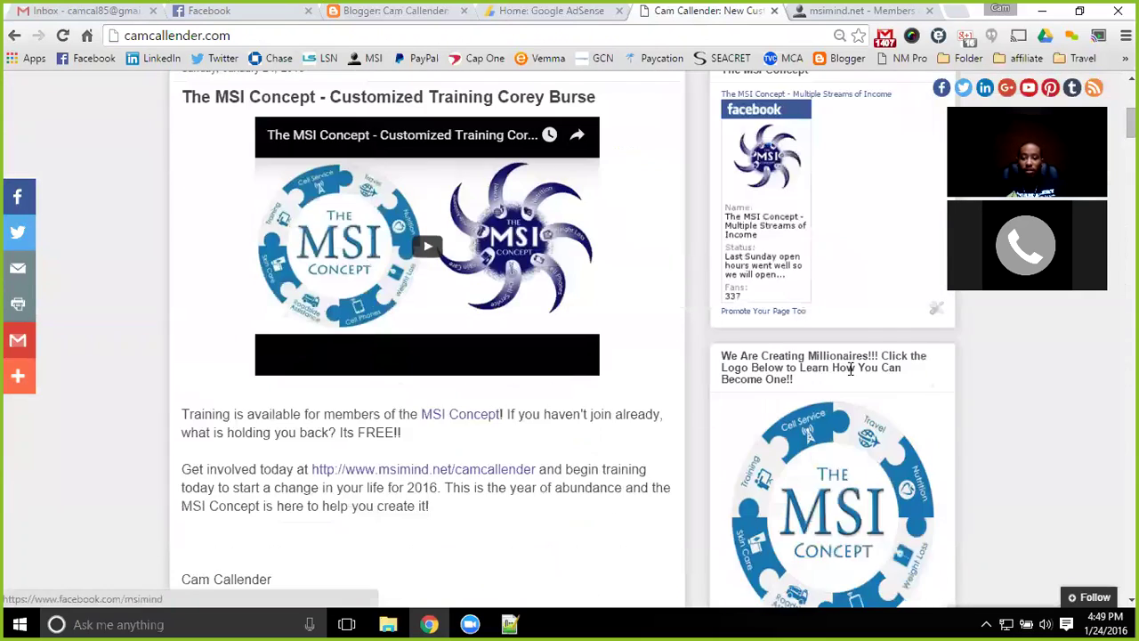
scroll(801, 392, down, 3)
scroll(798, 396, down, 2)
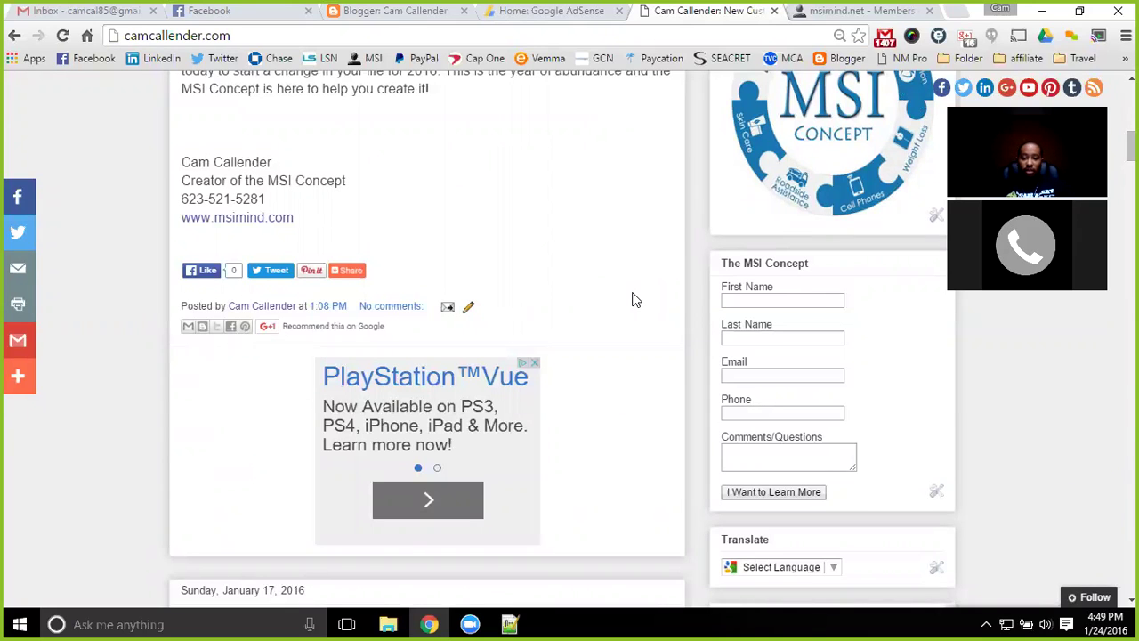
scroll(635, 300, down, 1)
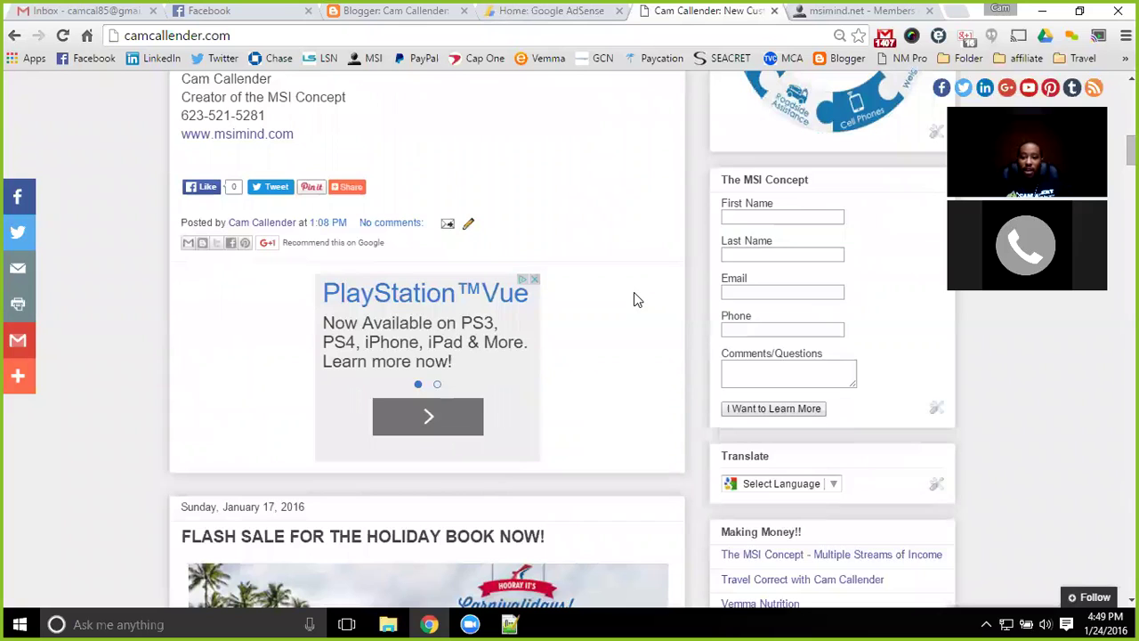
scroll(635, 294, down, 1)
scroll(635, 295, down, 1)
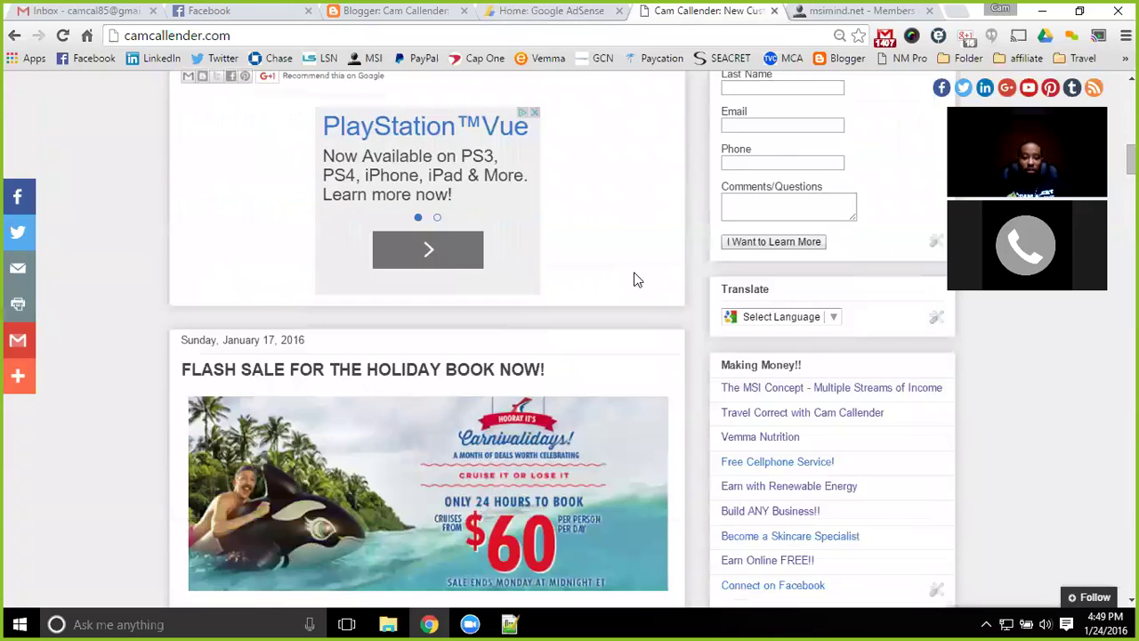
scroll(638, 279, up, 6)
scroll(614, 356, up, 3)
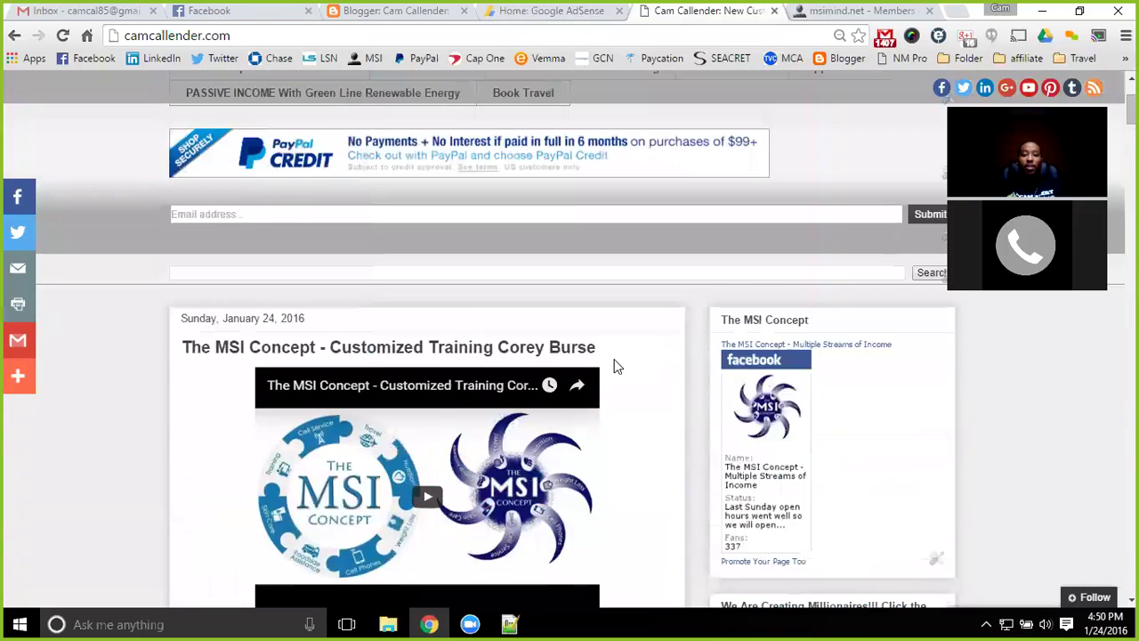
scroll(617, 366, down, 2)
scroll(618, 366, down, 2)
scroll(618, 366, down, 2)
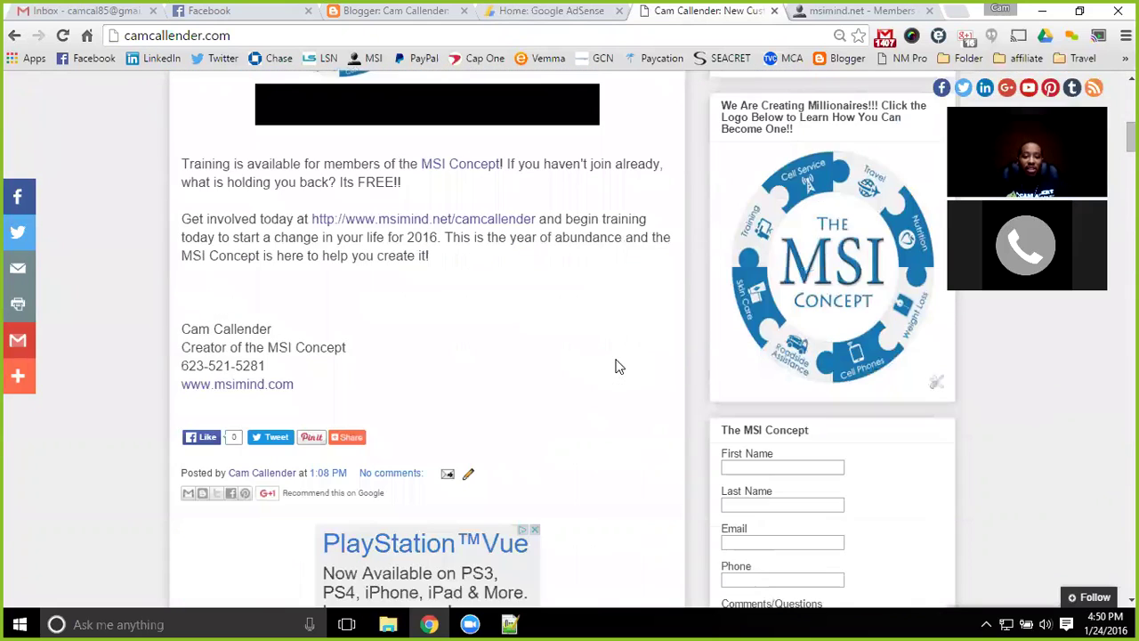
scroll(575, 301, down, 2)
scroll(575, 301, down, 5)
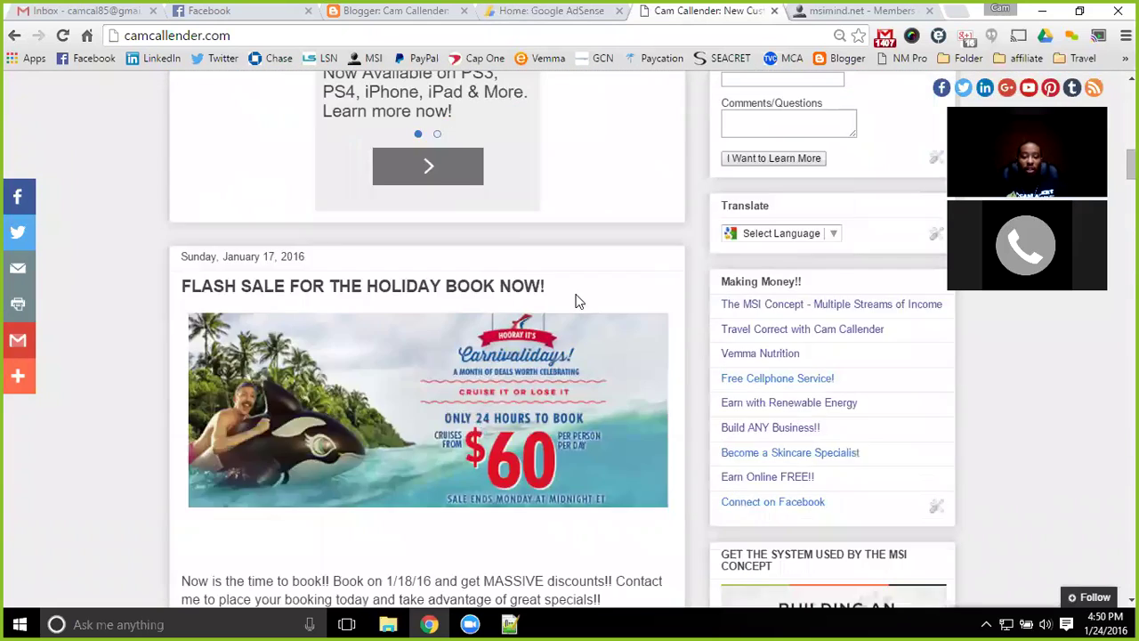
scroll(575, 301, down, 3)
scroll(516, 345, down, 2)
scroll(532, 343, down, 1)
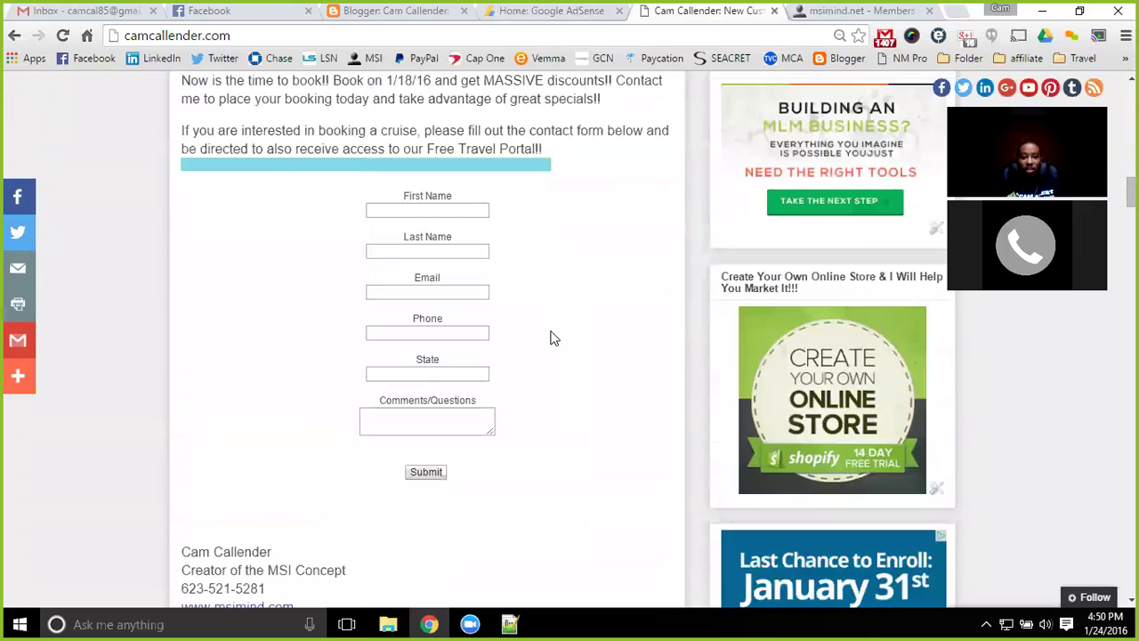
scroll(553, 338, up, 1)
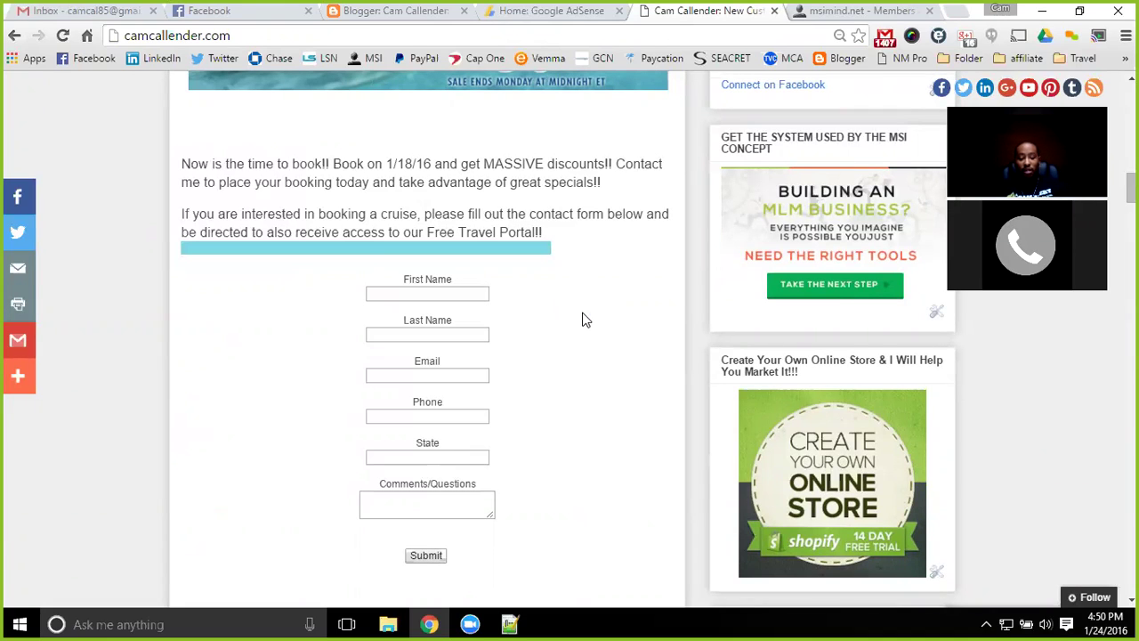
scroll(187, 299, down, 1)
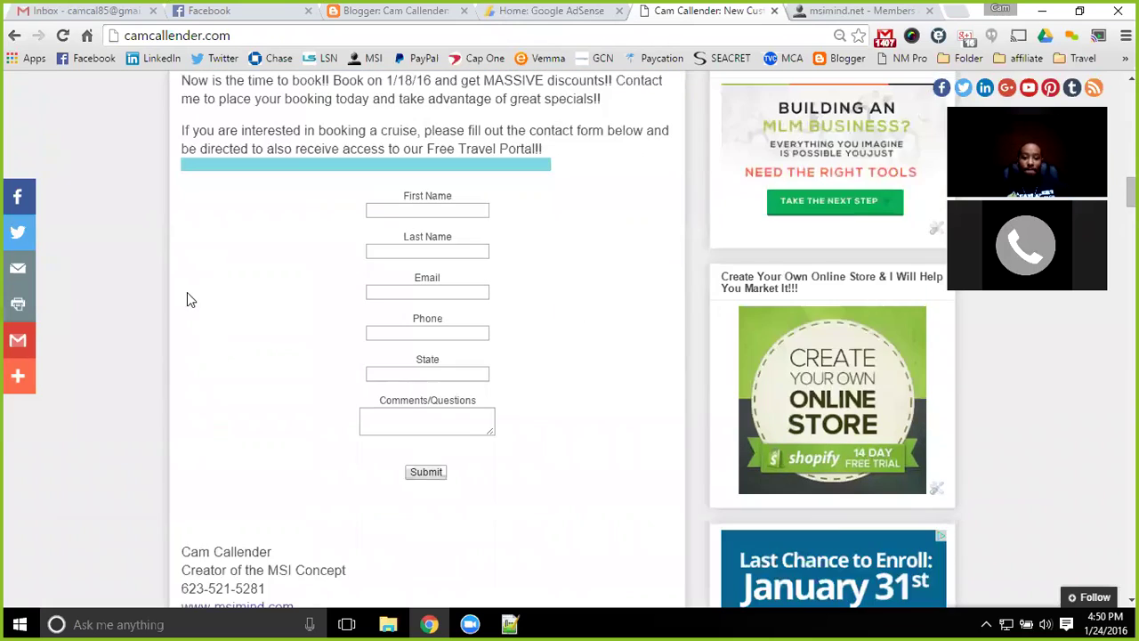
scroll(143, 267, down, 2)
scroll(132, 276, down, 3)
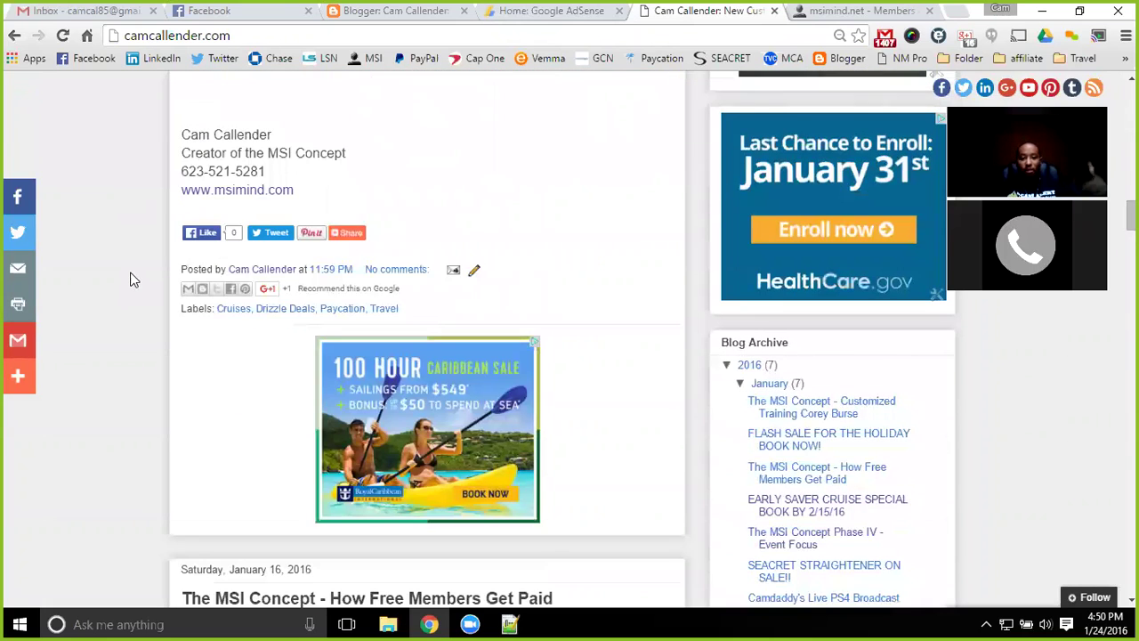
scroll(129, 283, down, 1)
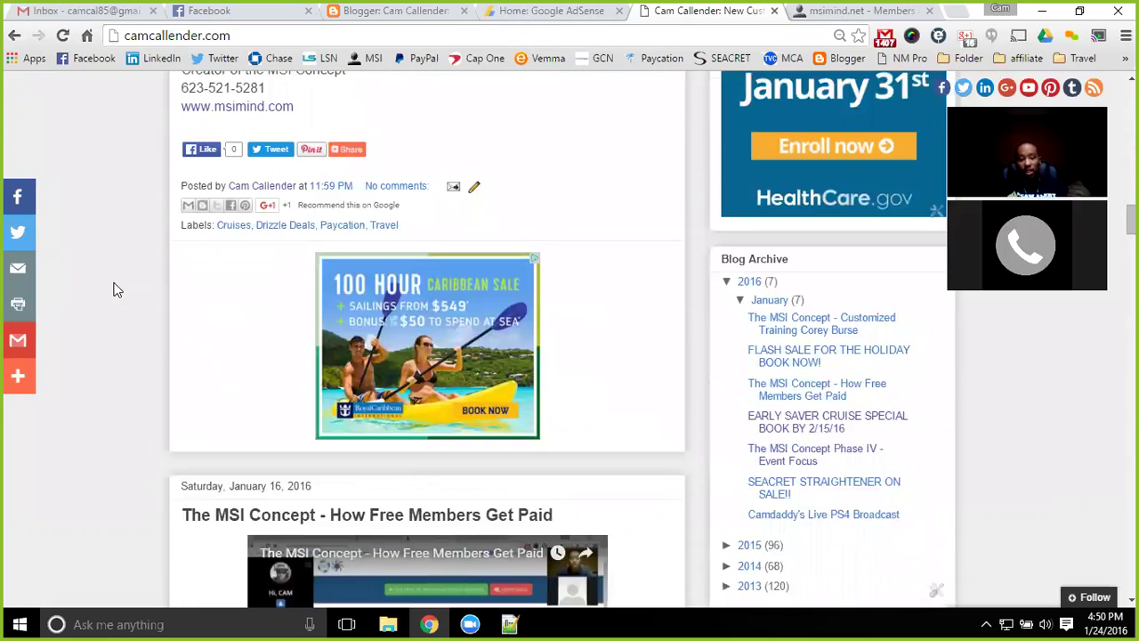
scroll(116, 289, down, 3)
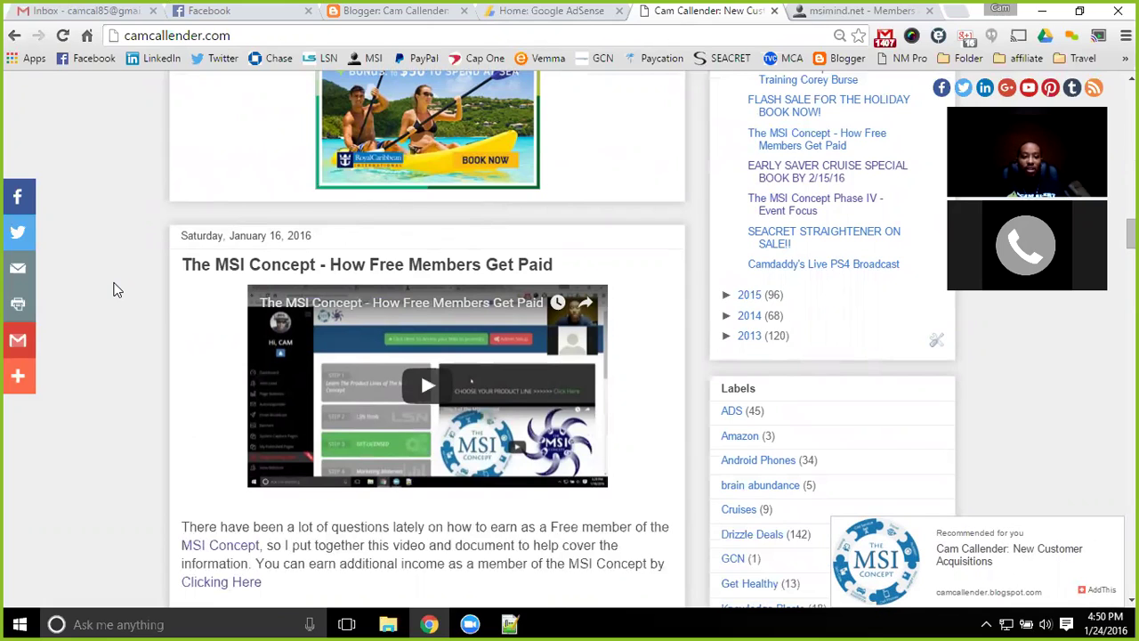
scroll(113, 289, down, 1)
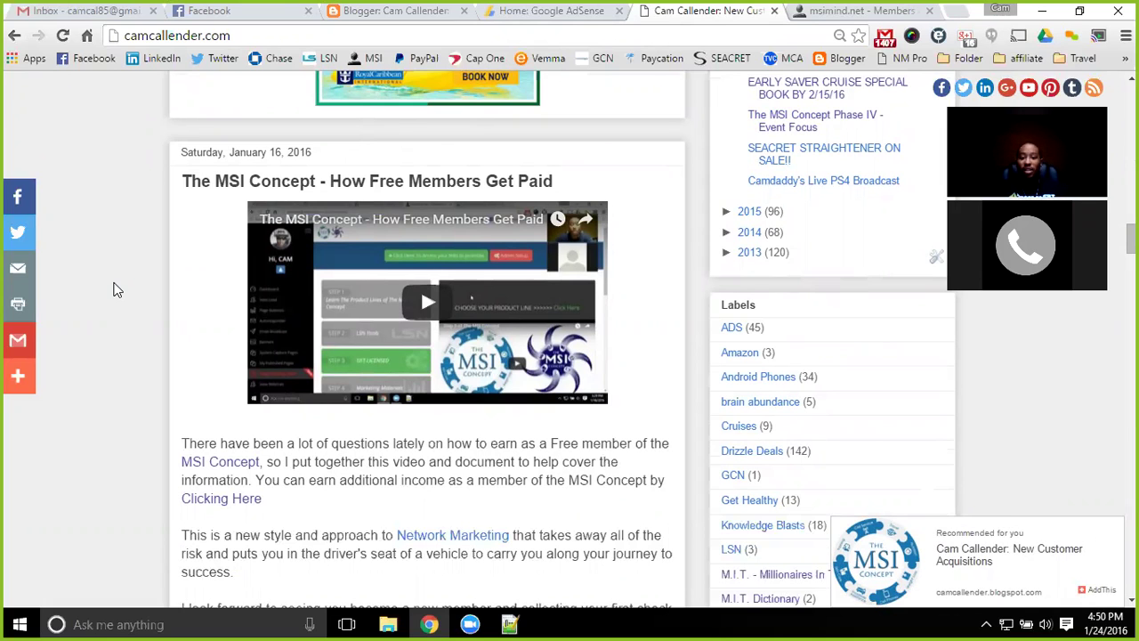
scroll(113, 290, down, 2)
scroll(101, 300, down, 3)
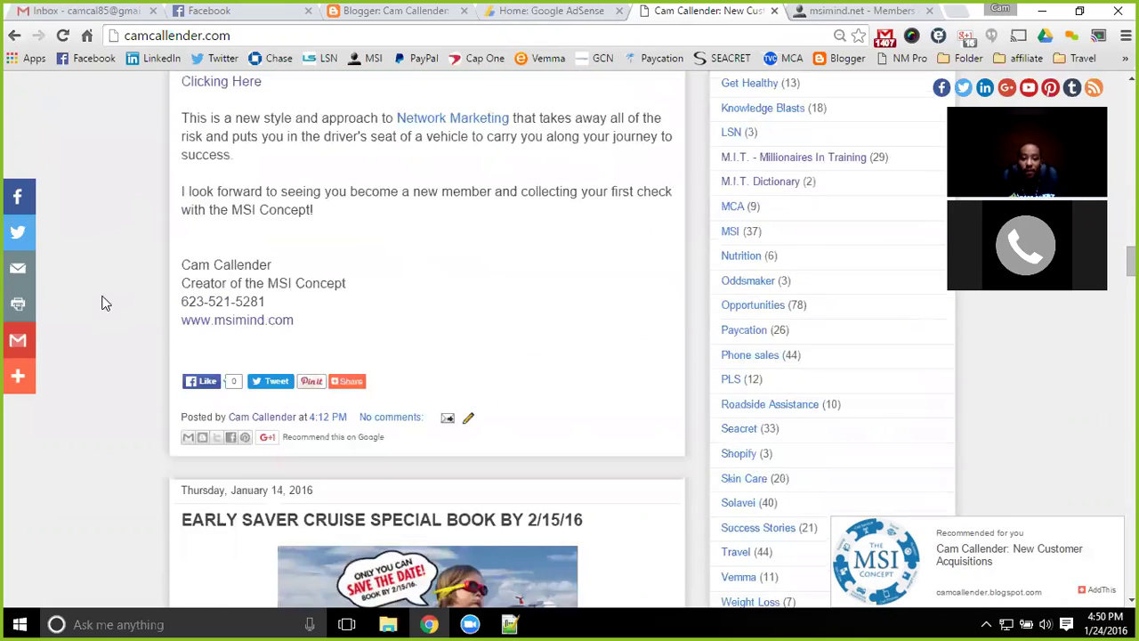
scroll(101, 303, down, 2)
scroll(101, 304, down, 4)
scroll(102, 304, down, 4)
scroll(101, 304, down, 3)
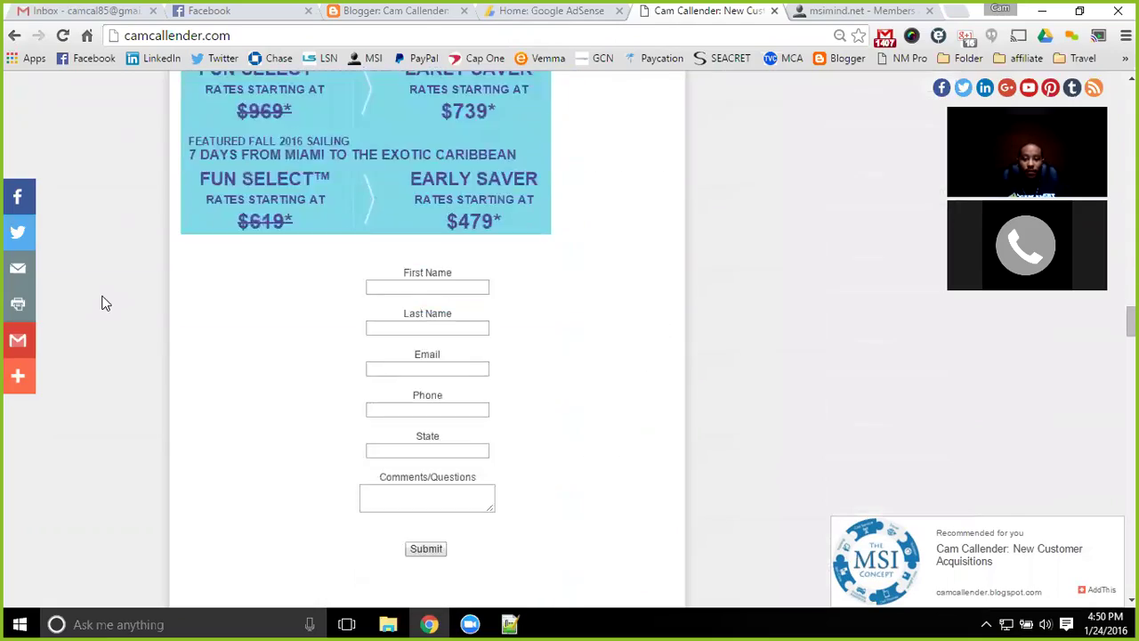
scroll(102, 304, down, 3)
scroll(102, 304, down, 3)
scroll(101, 304, up, 5)
scroll(101, 304, up, 5)
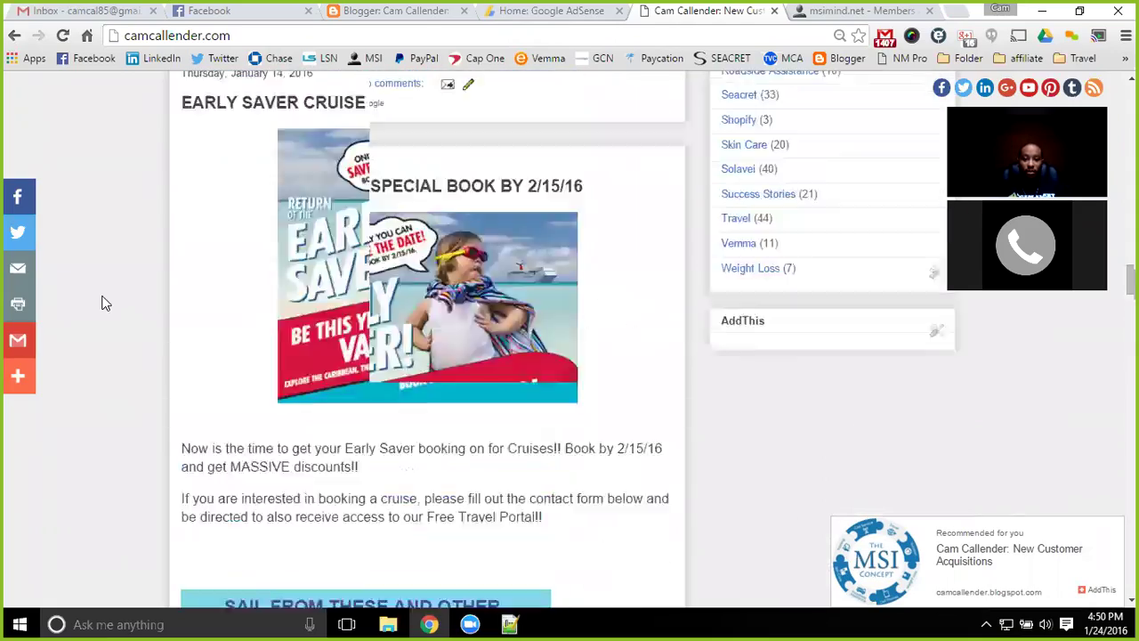
scroll(101, 304, up, 5)
scroll(102, 303, up, 5)
scroll(102, 303, up, 5)
scroll(102, 303, up, 5)
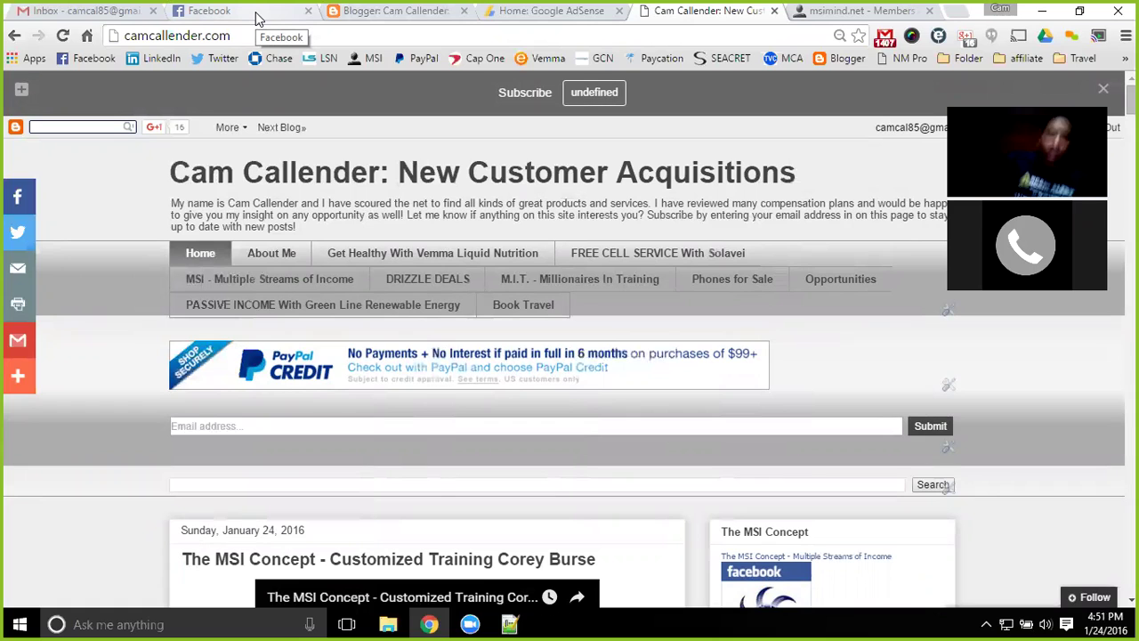
- After a brief look at Facebook, show Blogger's list of 291 posts, newest first
click(356, 12)
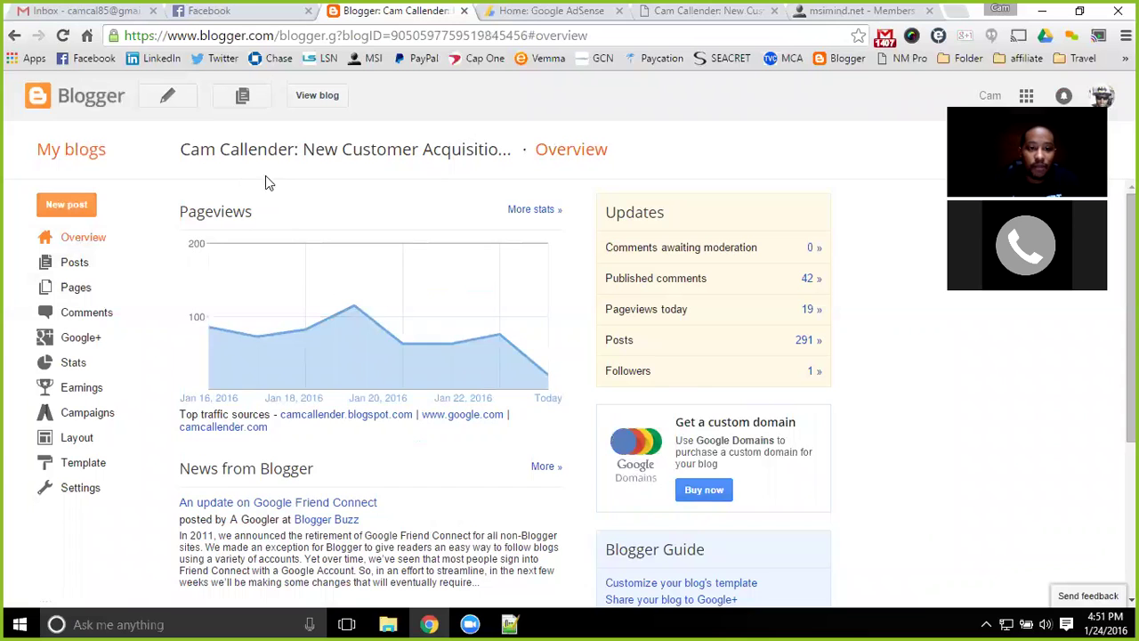
click(258, 11)
scroll(172, 152, down, 1)
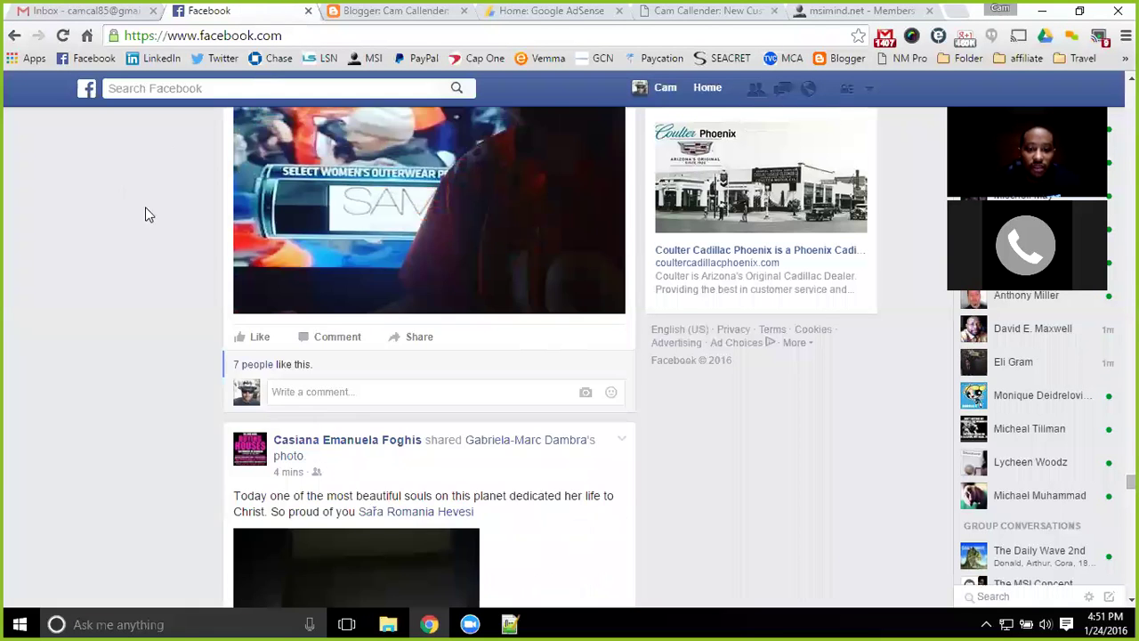
scroll(148, 213, down, 3)
scroll(160, 231, down, 1)
scroll(149, 239, down, 3)
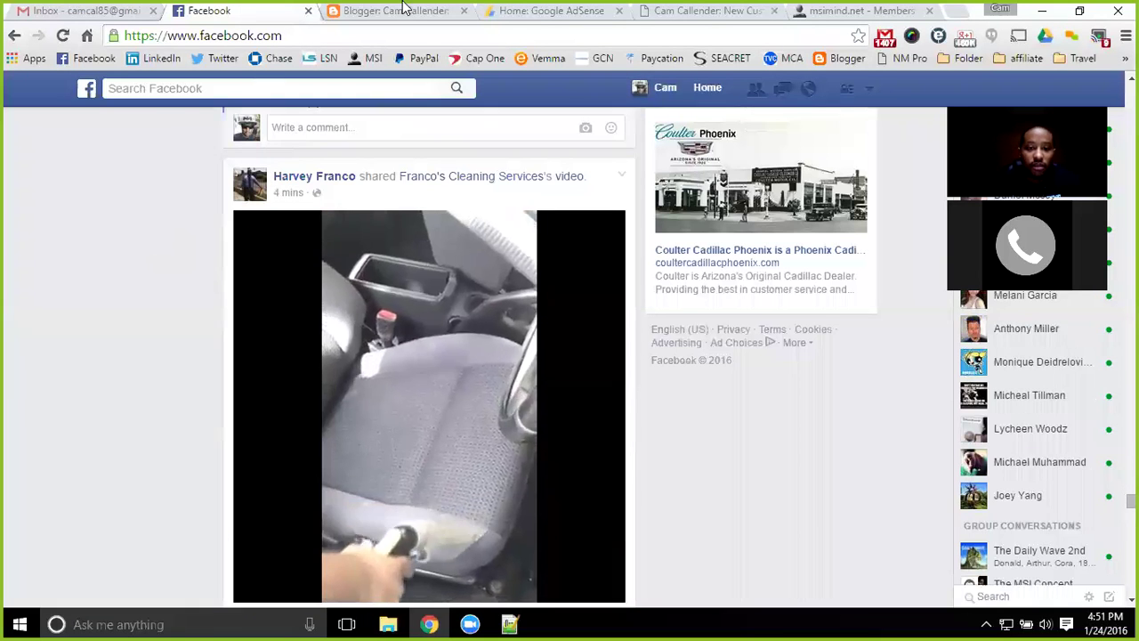
key(ctrl+Tab)
click(75, 262)
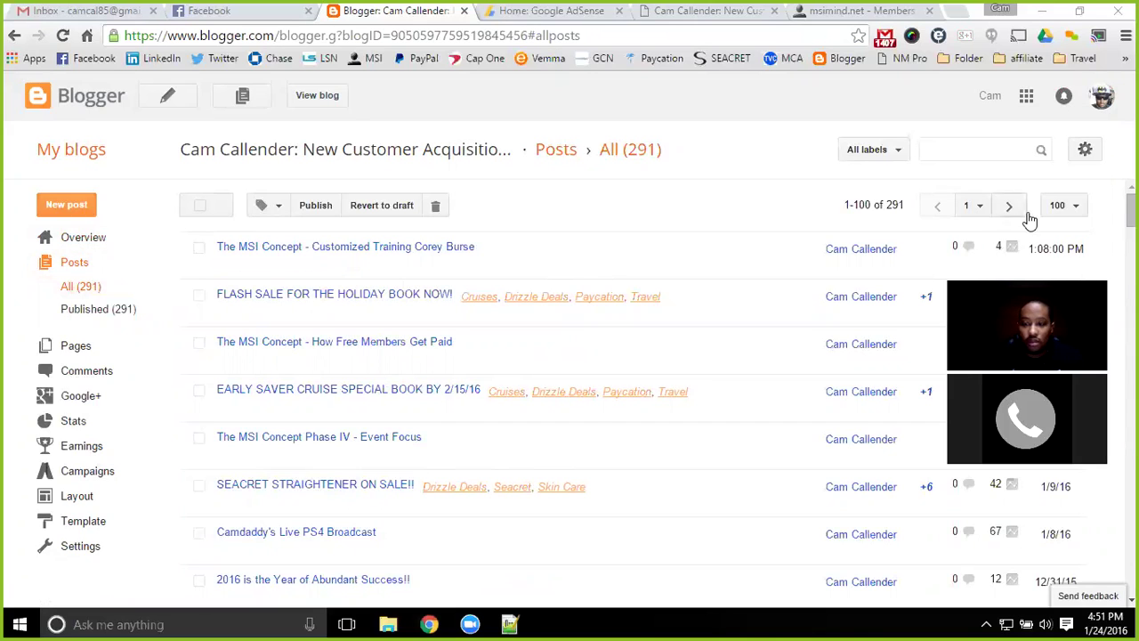
- Check the Overview stats, close the Google AdSense tab, and return to camcallender.com
click(112, 240)
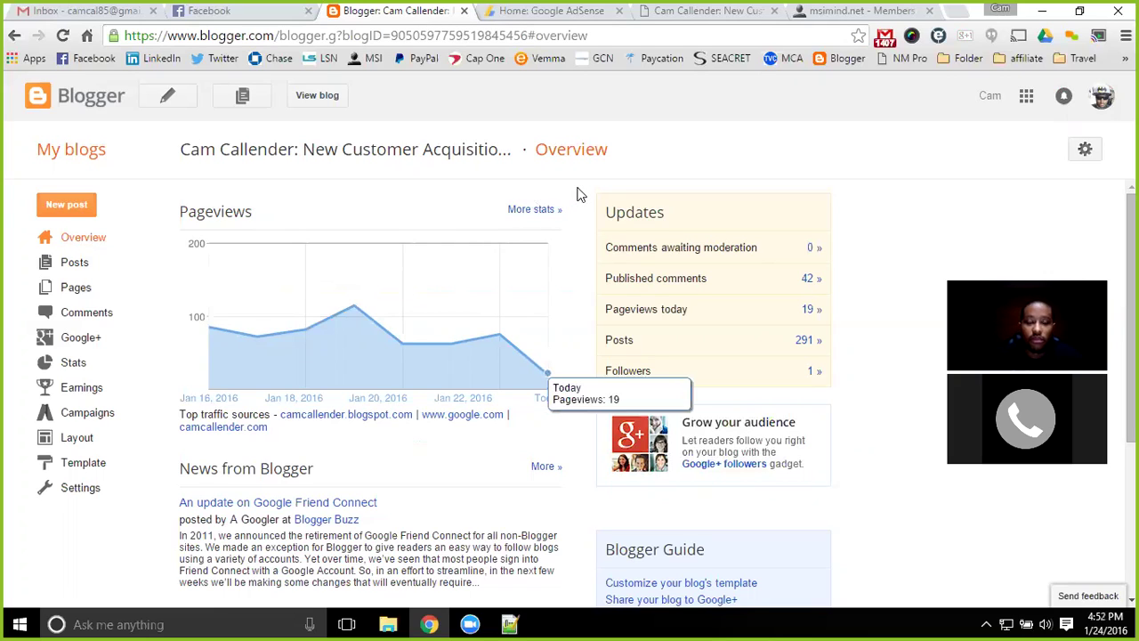
click(620, 11)
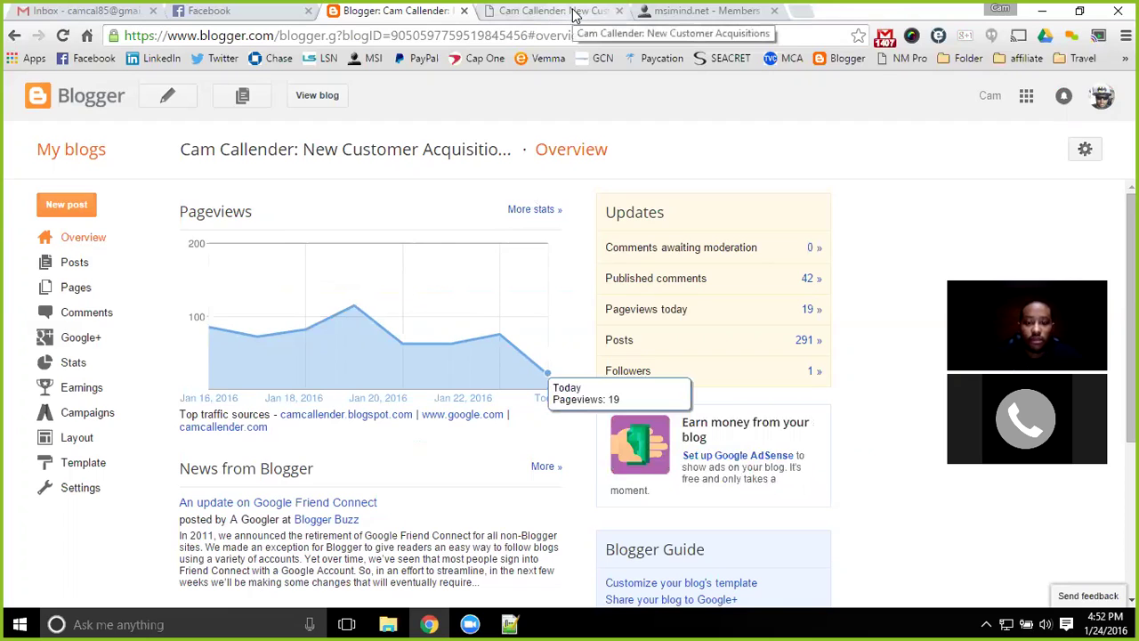
click(574, 12)
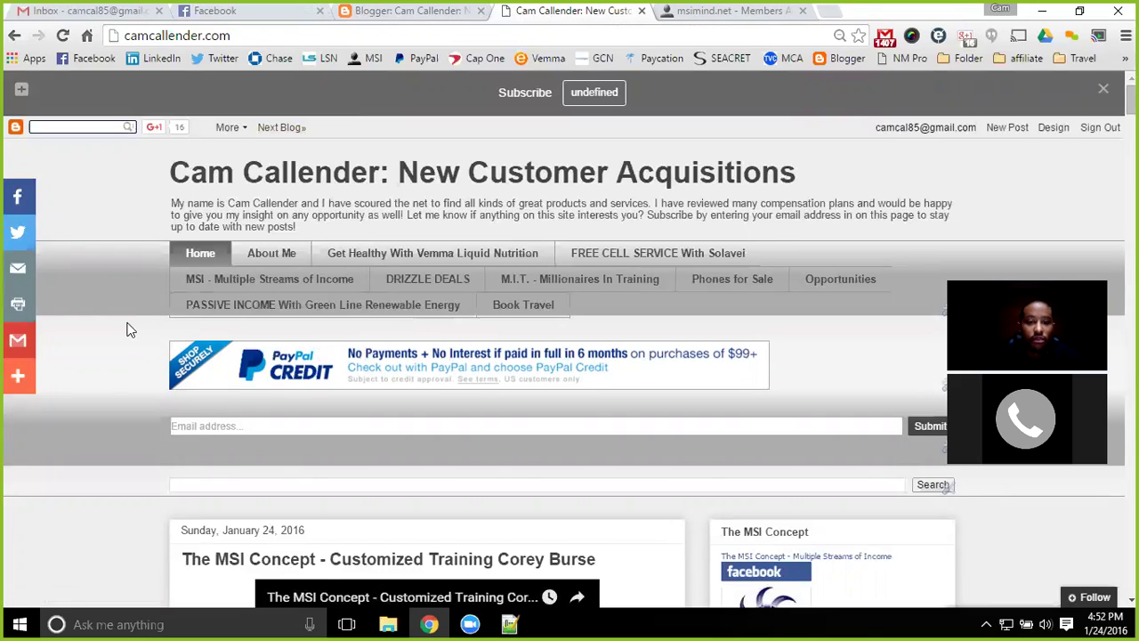
- Close the Step 5 list on msimind.net, then show Blogger Overview with 19 pageviews today
click(750, 14)
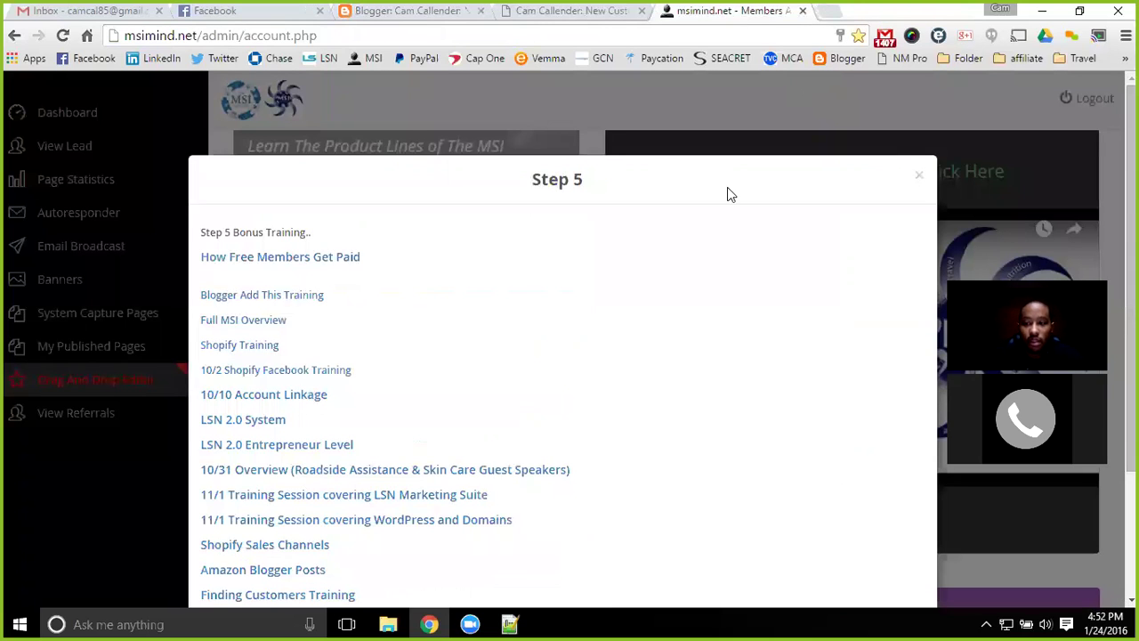
click(919, 175)
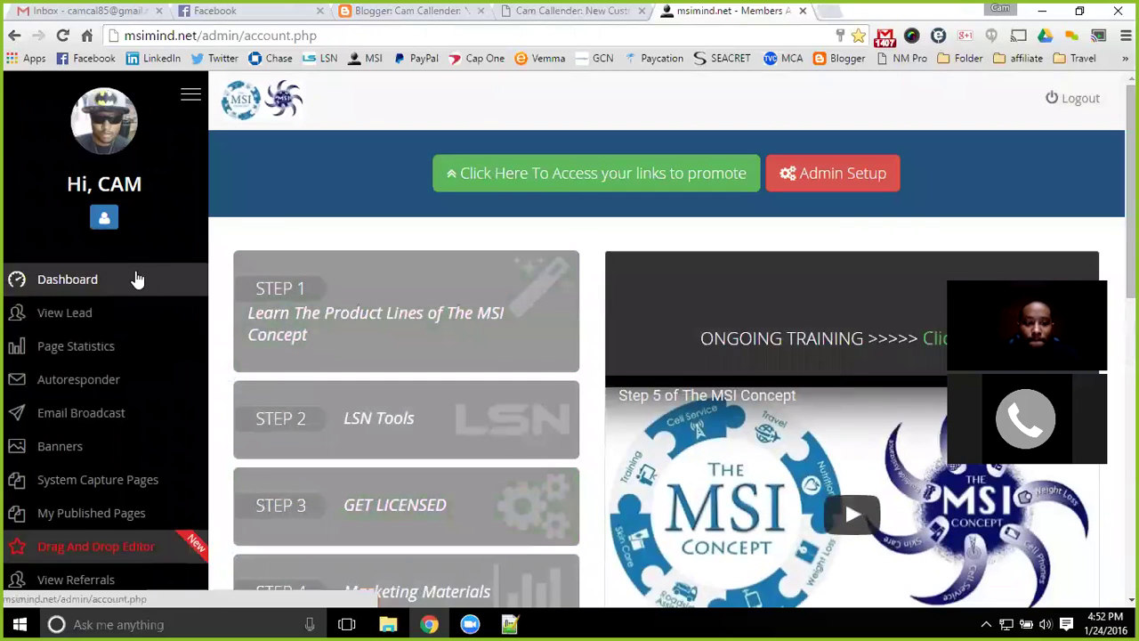
click(385, 13)
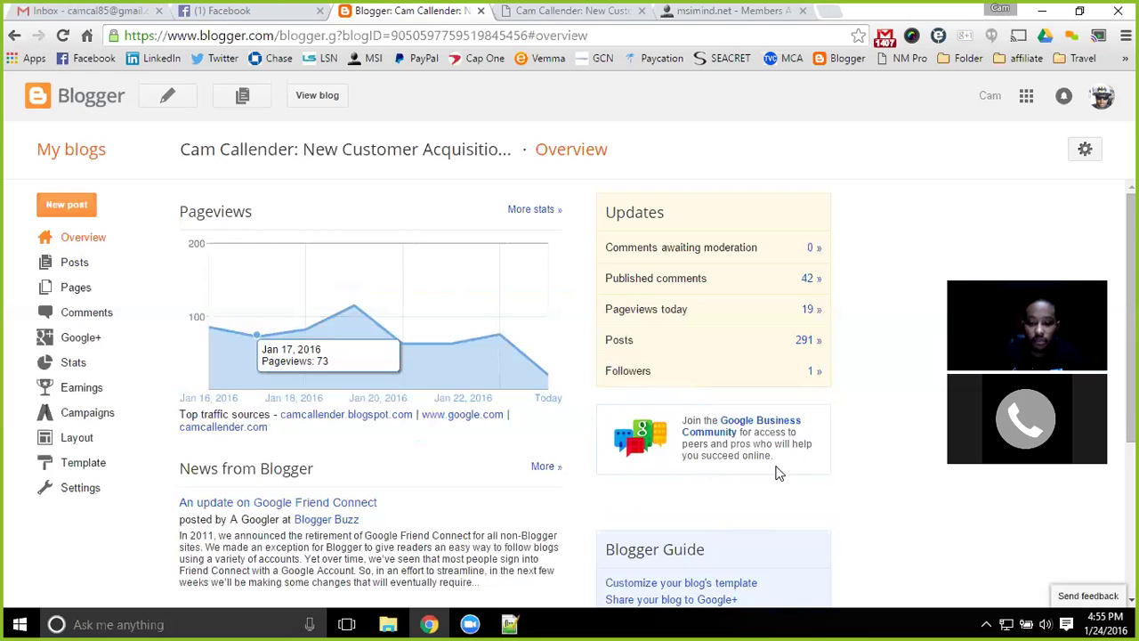
scroll(779, 468, down, 1)
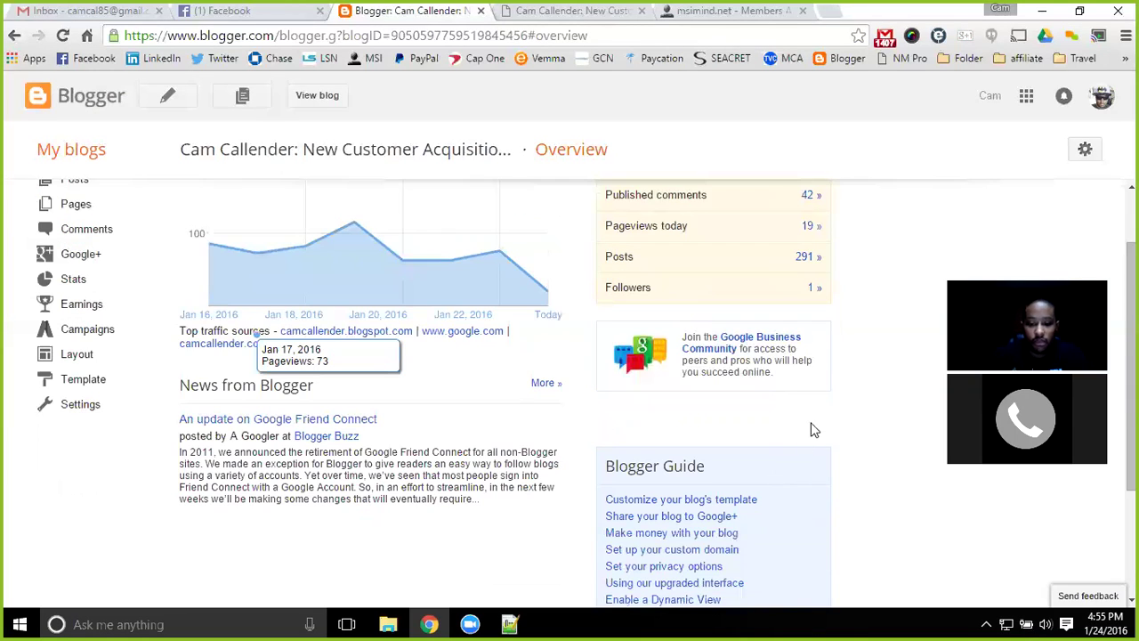
scroll(814, 426, down, 1)
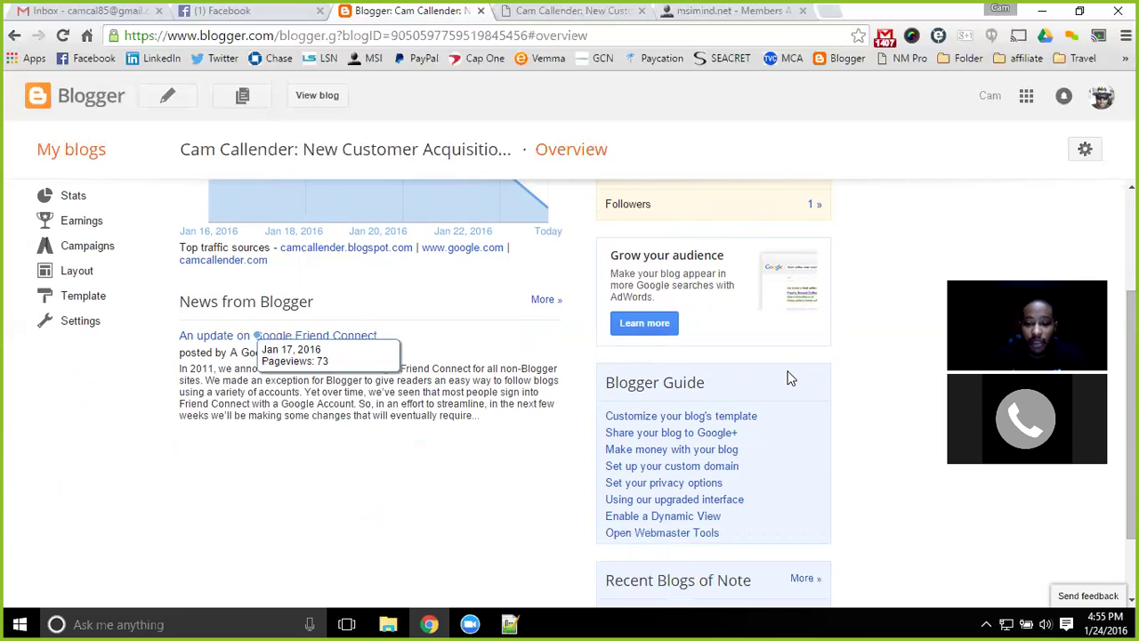
scroll(791, 379, up, 1)
scroll(721, 423, up, 1)
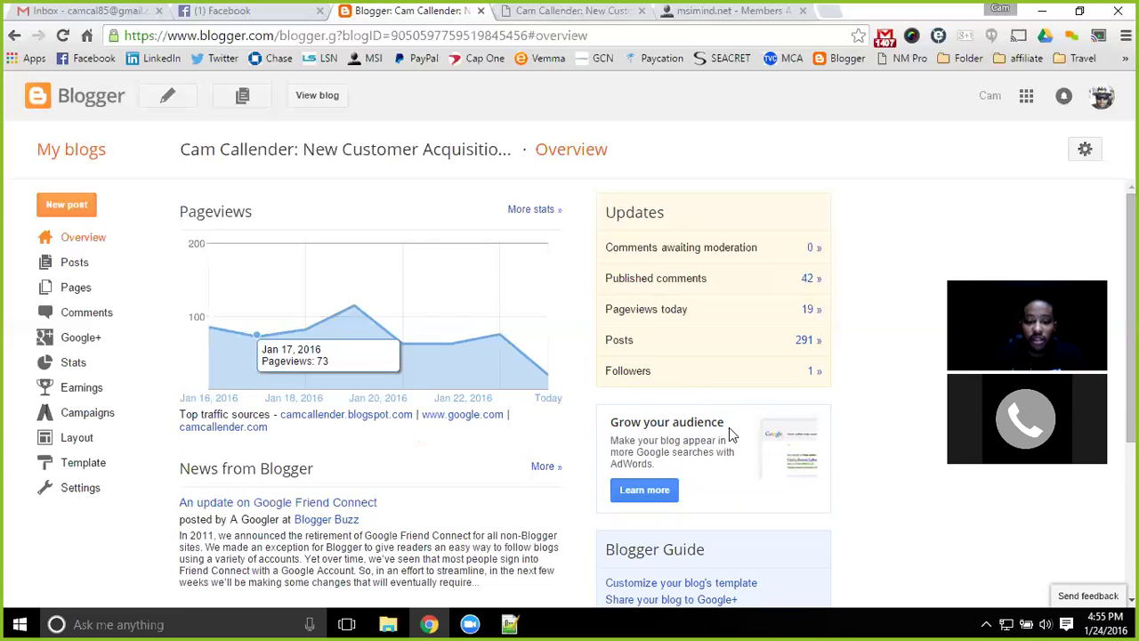